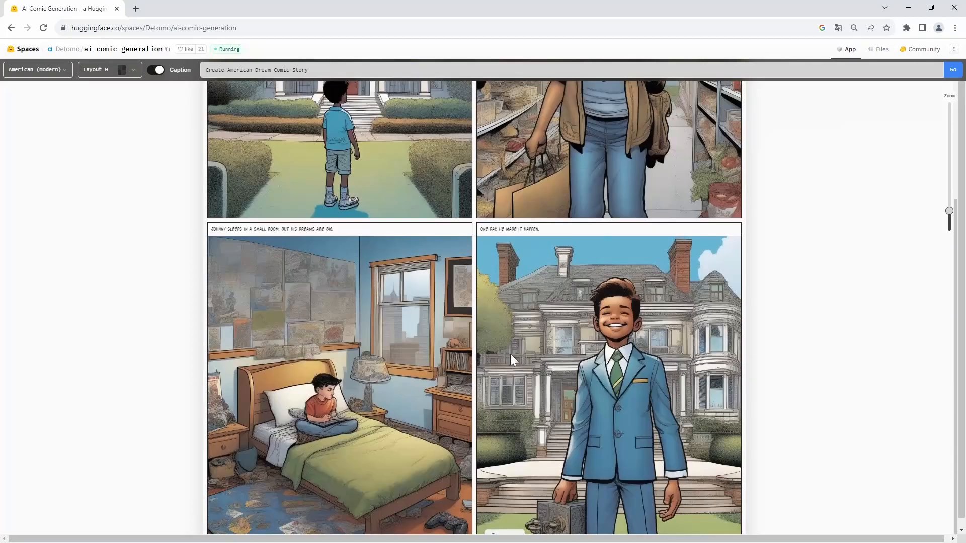
scroll(399, 346, "up", 4)
left_click_drag(308, 70, 197, 115)
left_click(141, 163)
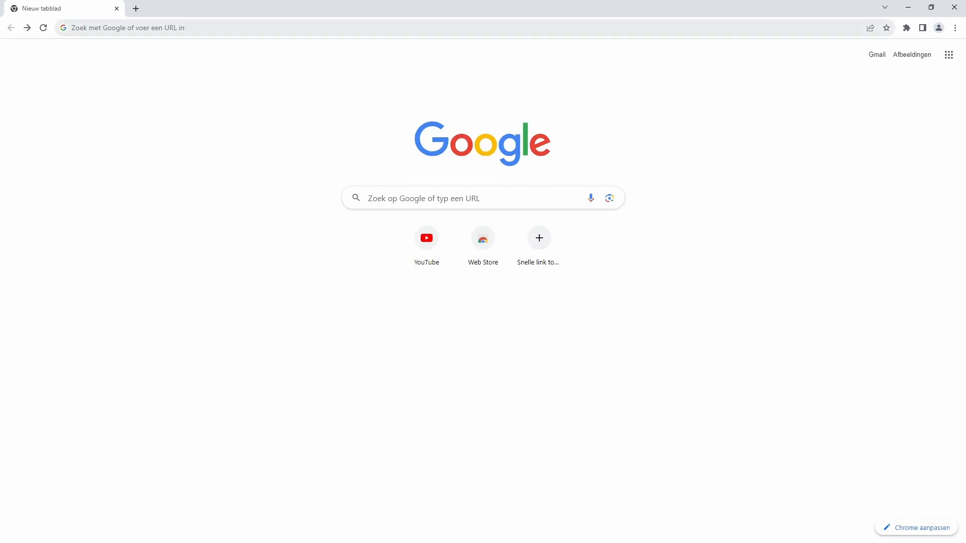
Step: Search Google for "hugging face" and open the official Hugging Face website from the results
left_click(151, 28)
type("hugging face")
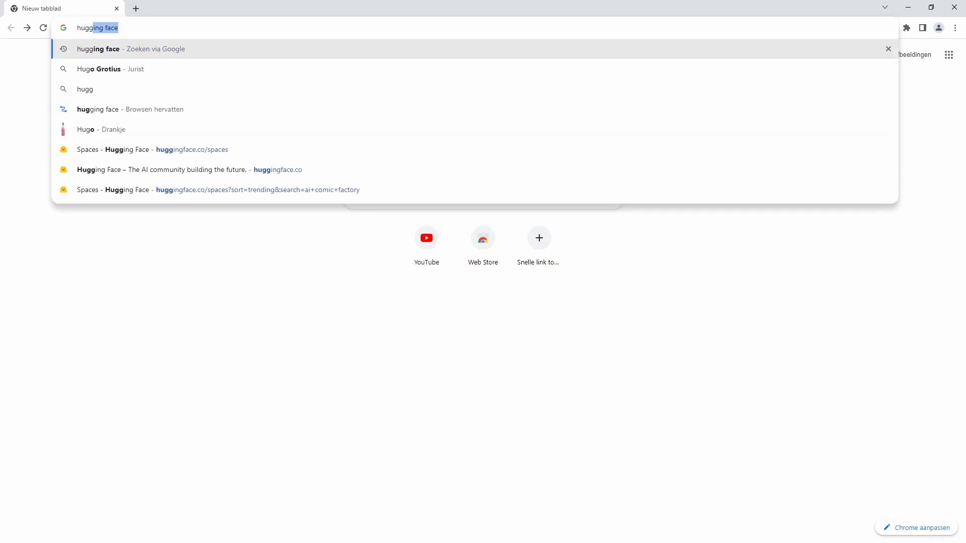
key("Return")
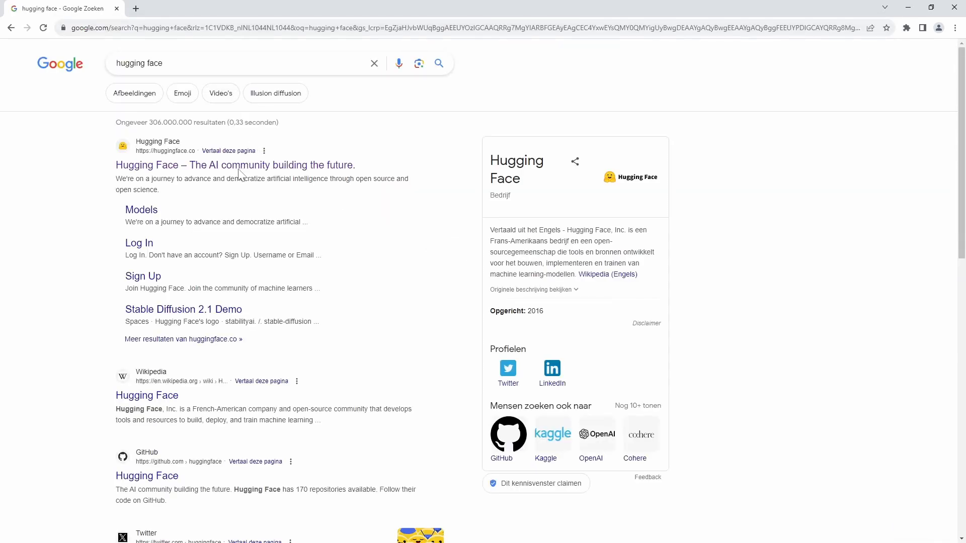
left_click(228, 166)
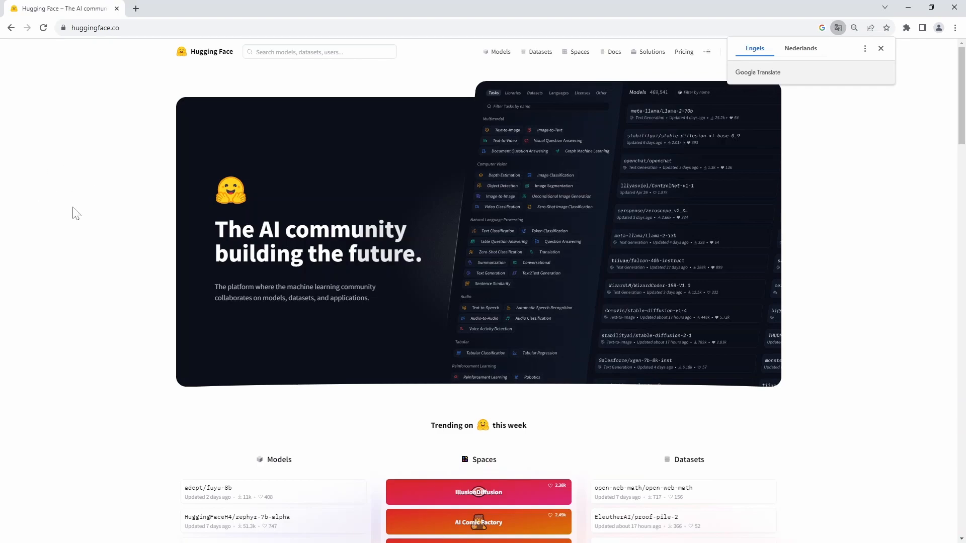
Step: Look over the Hugging Face homepage, dismiss the translation popup, and open the Spaces directory
scroll(59, 214, "down", 4)
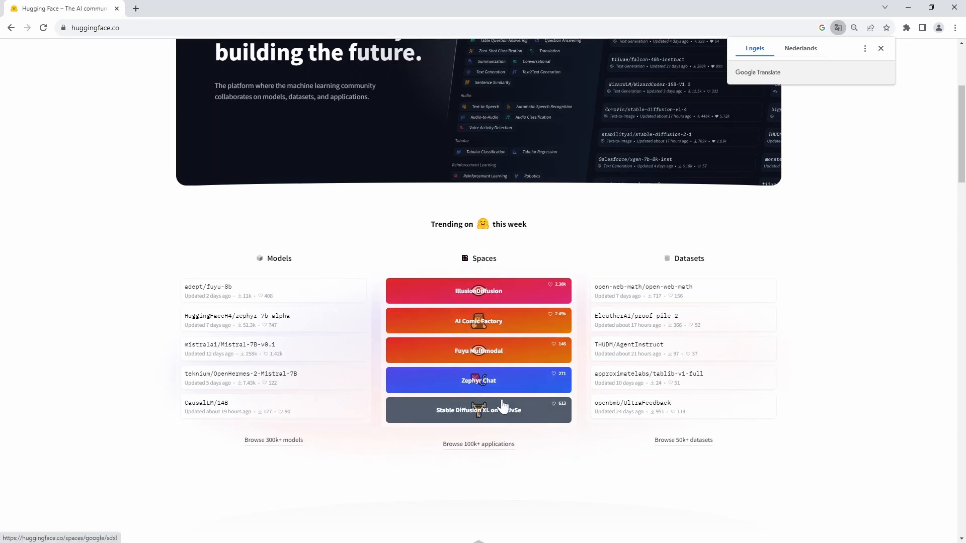
scroll(551, 272, "up", 2)
scroll(551, 272, "up", 3)
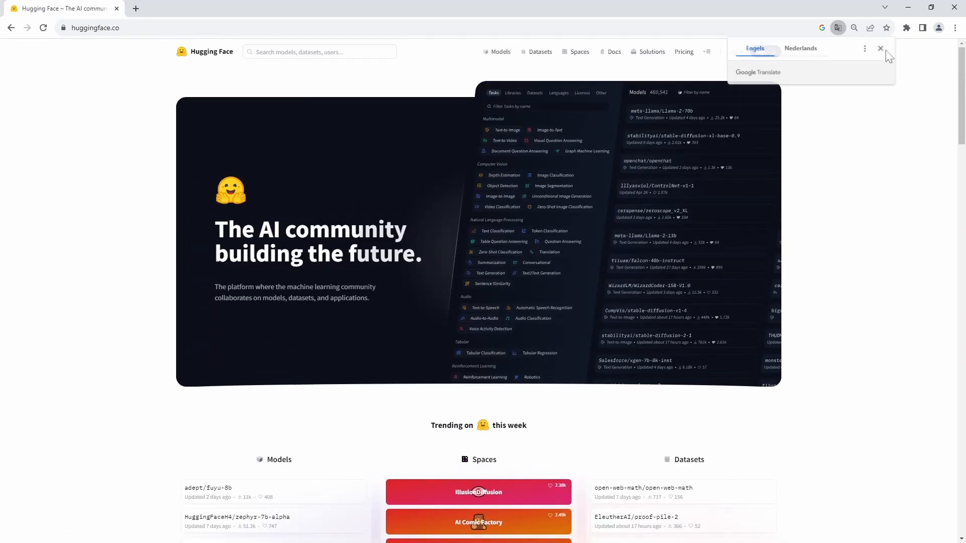
left_click(880, 48)
left_click(583, 57)
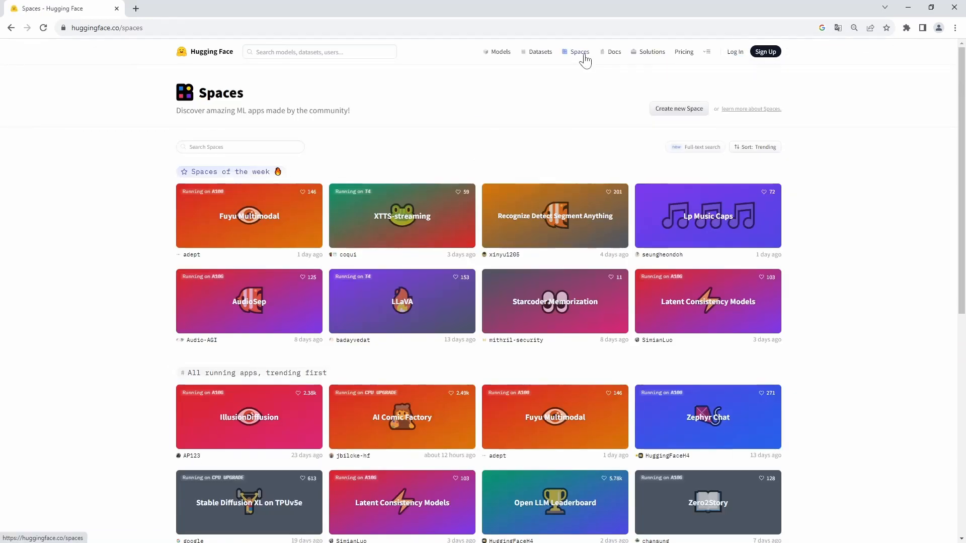
Step: Search Spaces for "ai comic factory" and open the AI Comic Factory space running on CPU Upgrade
left_click(267, 146)
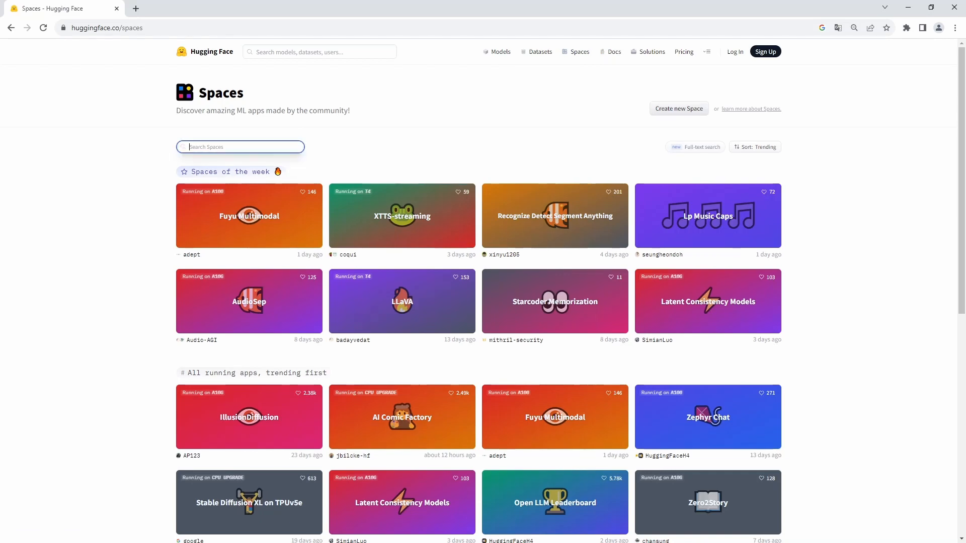
type("ai comic factory")
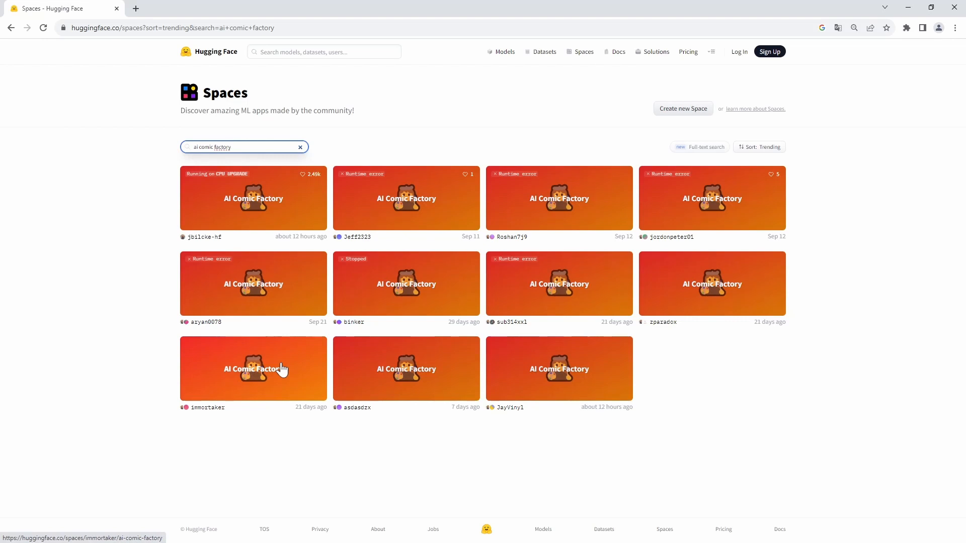
left_click(260, 201)
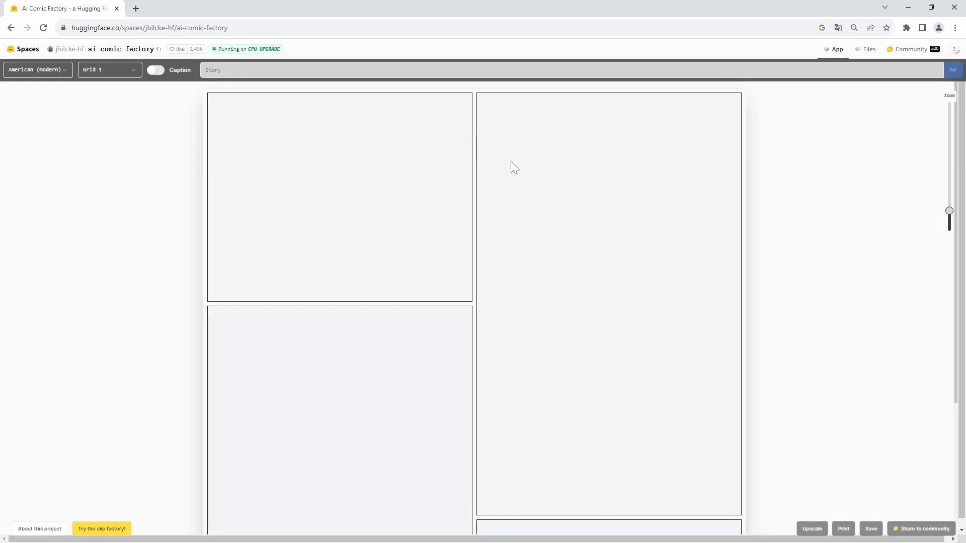
Step: Try the Japanese comic style and switch the style back to American (modern)
left_click(57, 74)
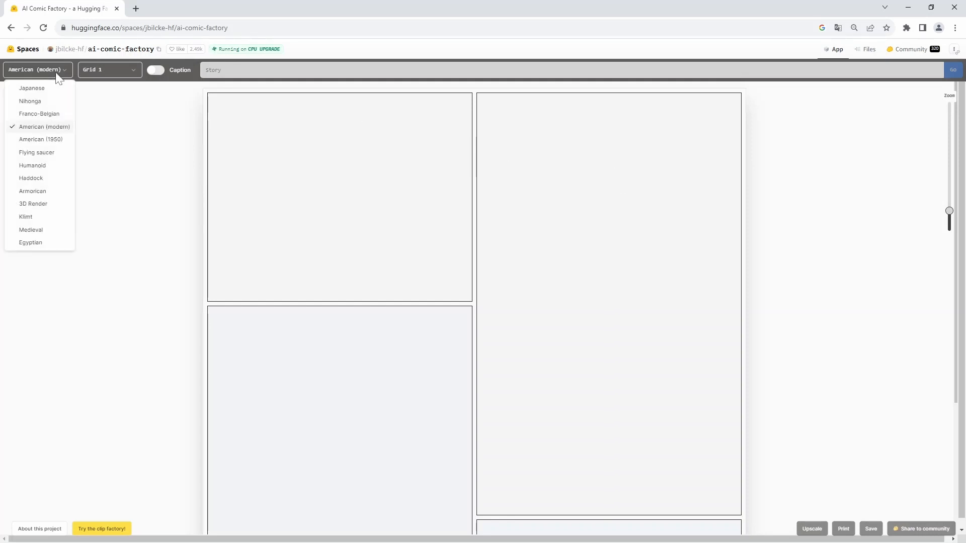
left_click(35, 89)
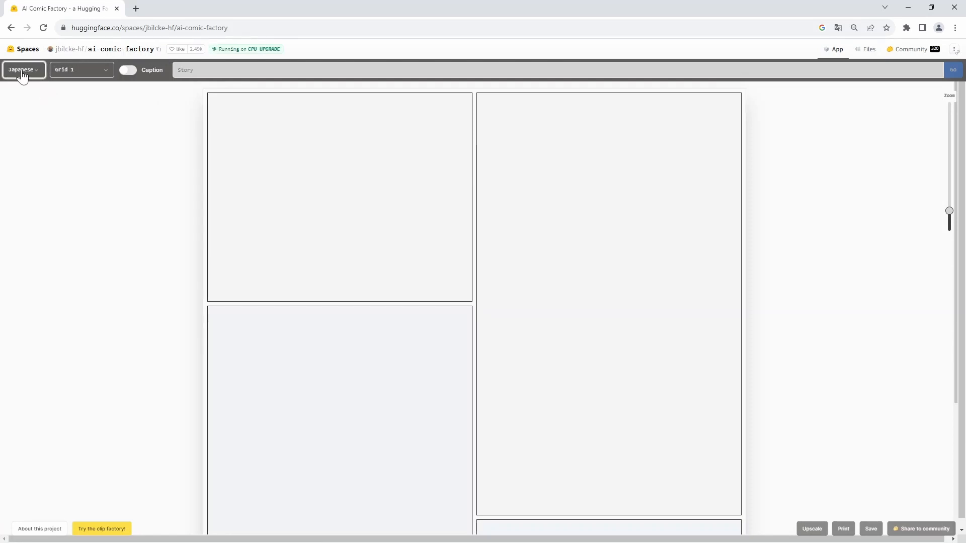
left_click(28, 76)
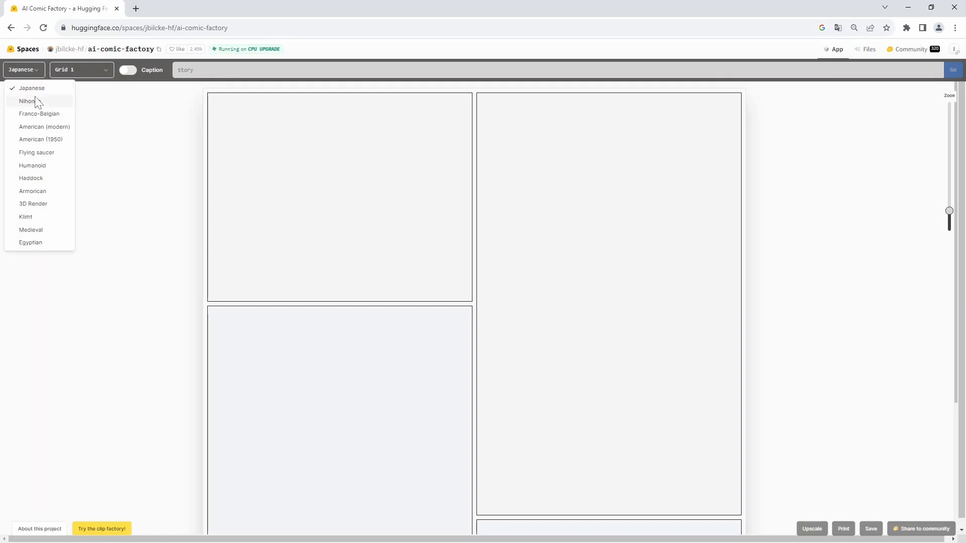
left_click(47, 130)
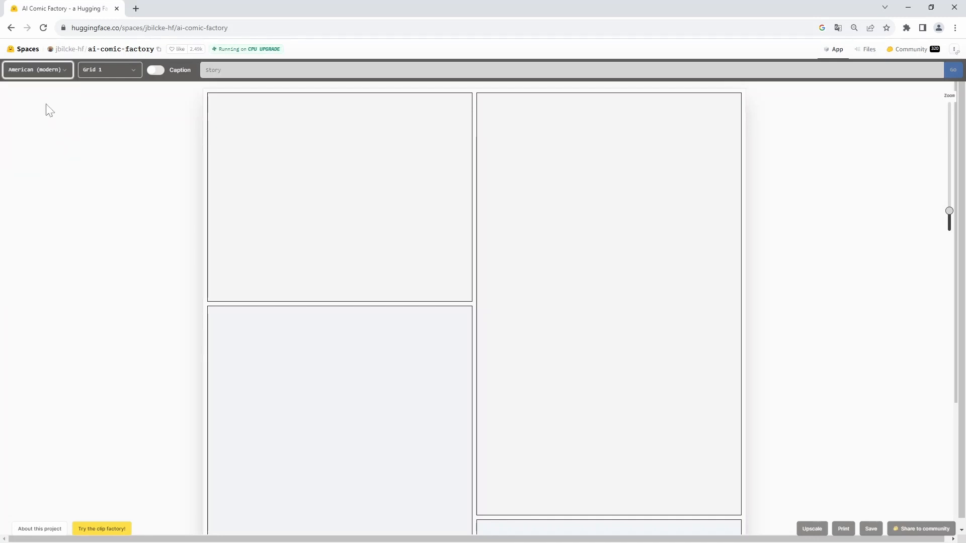
left_click(46, 74)
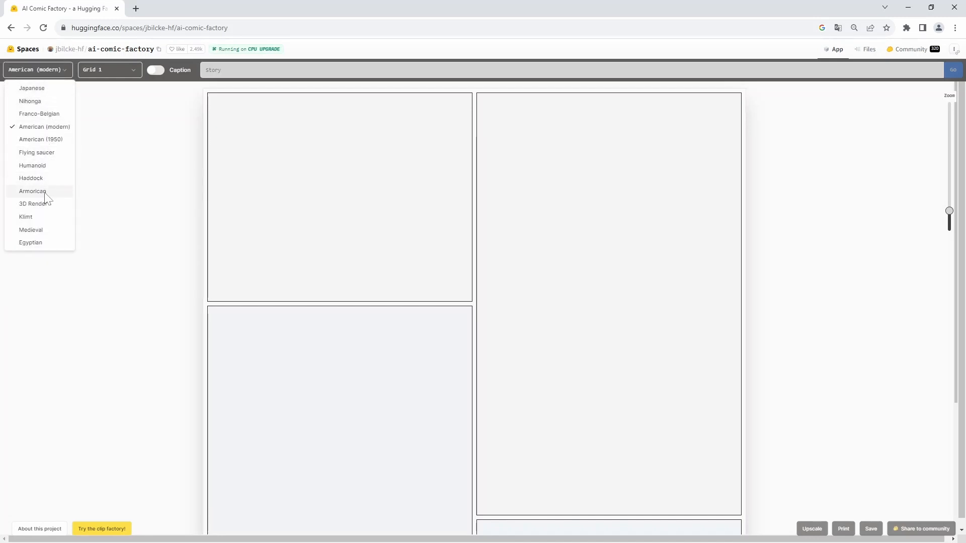
left_click(46, 128)
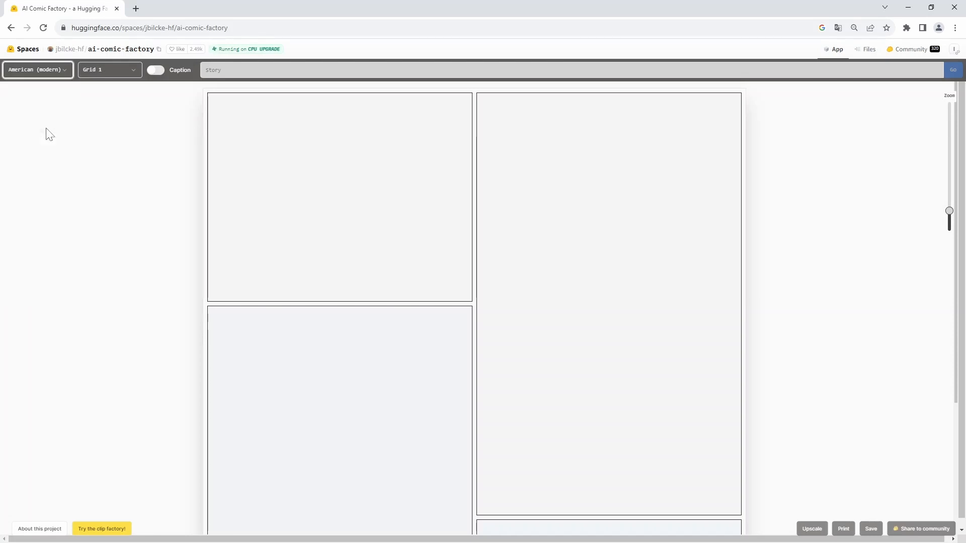
Step: Try the page layouts Grid 0, Grid 1, Grid 2 and Grid 3 in turn to compare their panel arrangements
left_click(132, 74)
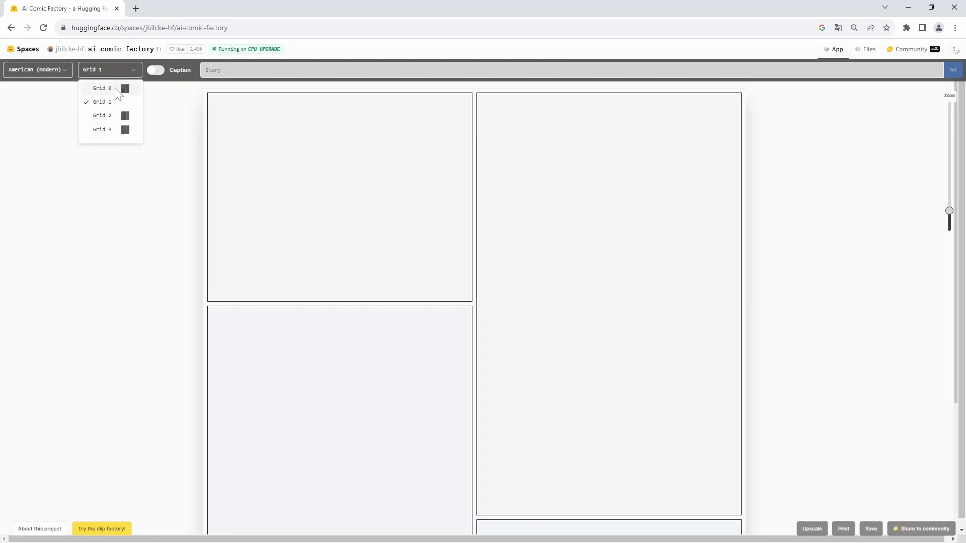
left_click(112, 89)
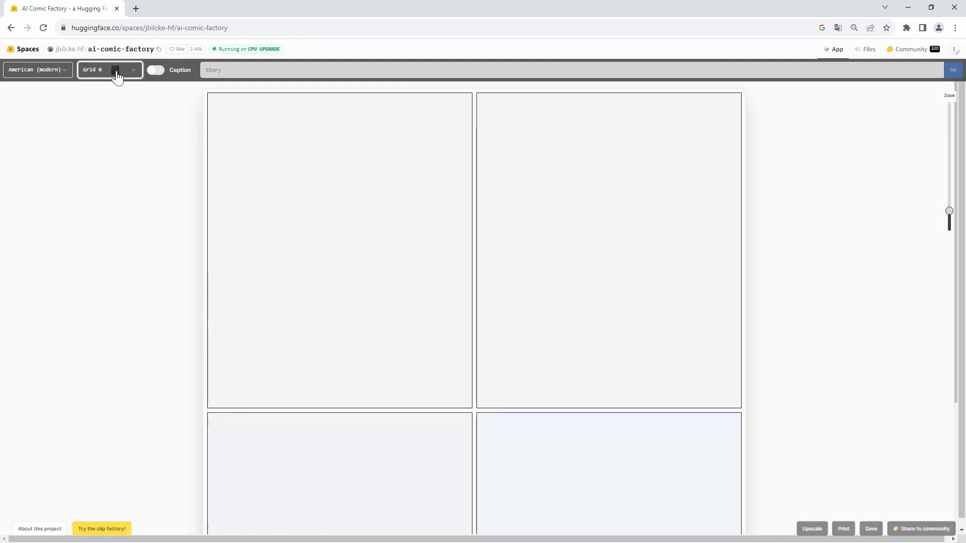
scroll(686, 228, "down", 3)
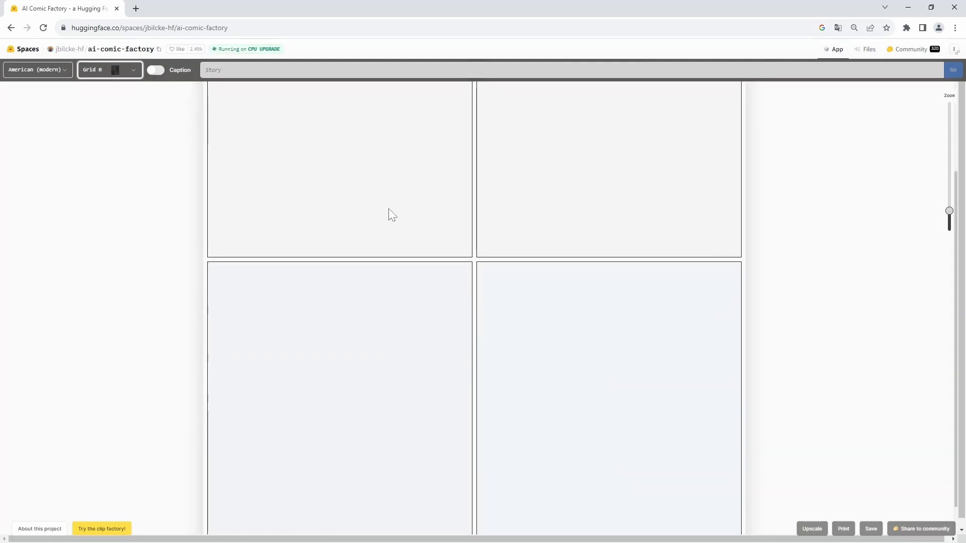
scroll(531, 201, "up", 3)
left_click(115, 78)
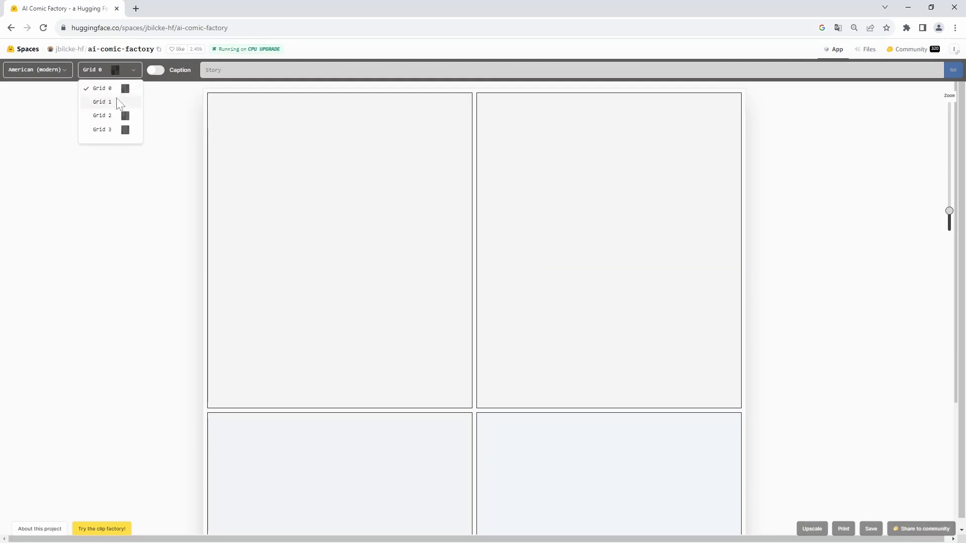
left_click(103, 101)
left_click(128, 76)
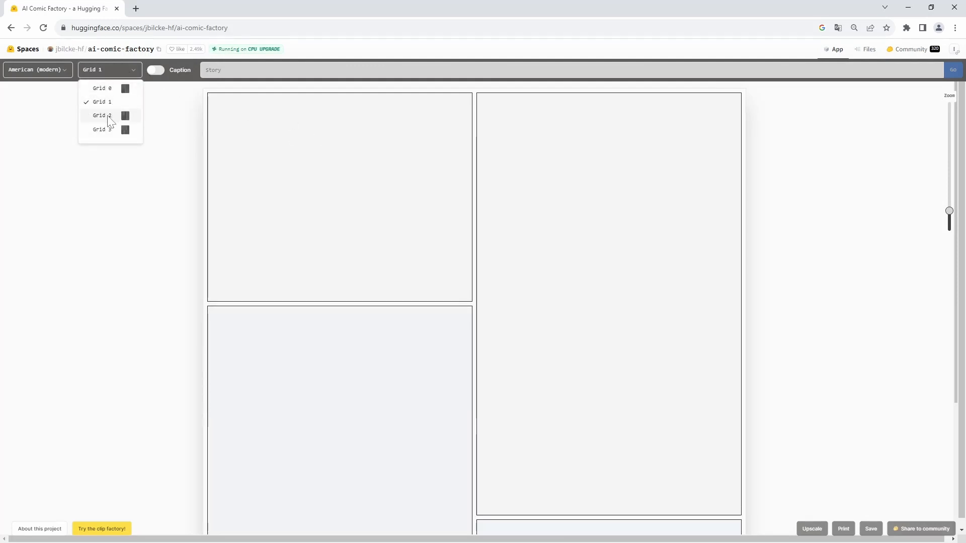
left_click(105, 116)
scroll(589, 227, "down", 3)
scroll(617, 249, "up", 3)
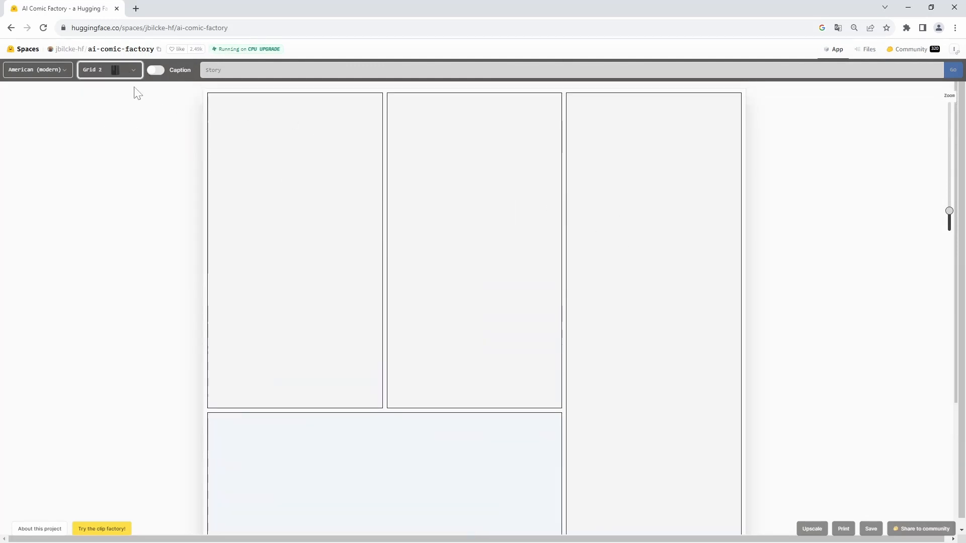
left_click(126, 71)
left_click(106, 130)
scroll(682, 204, "down", 3)
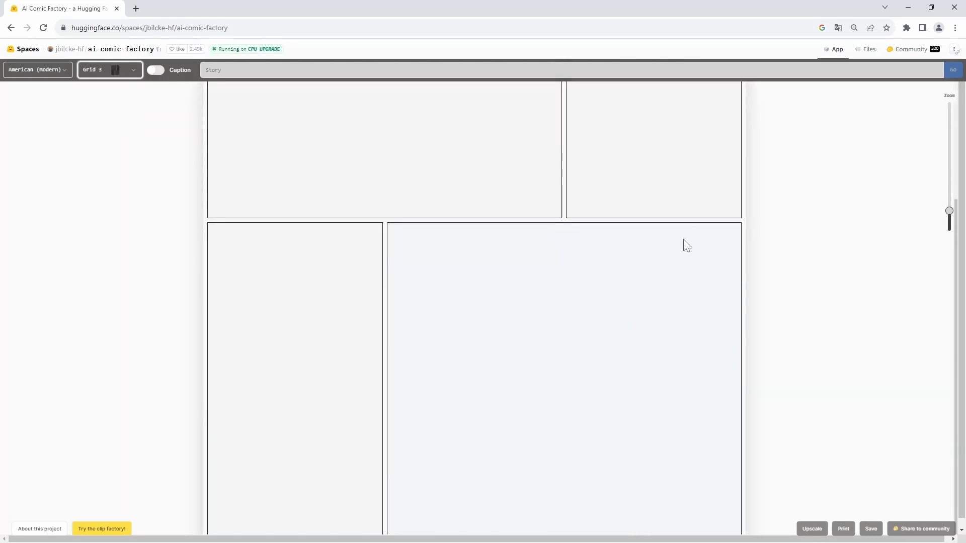
scroll(684, 244, "up", 4)
Step: Set the page layout to Grid 0 and turn on captions for the panels
left_click(108, 71)
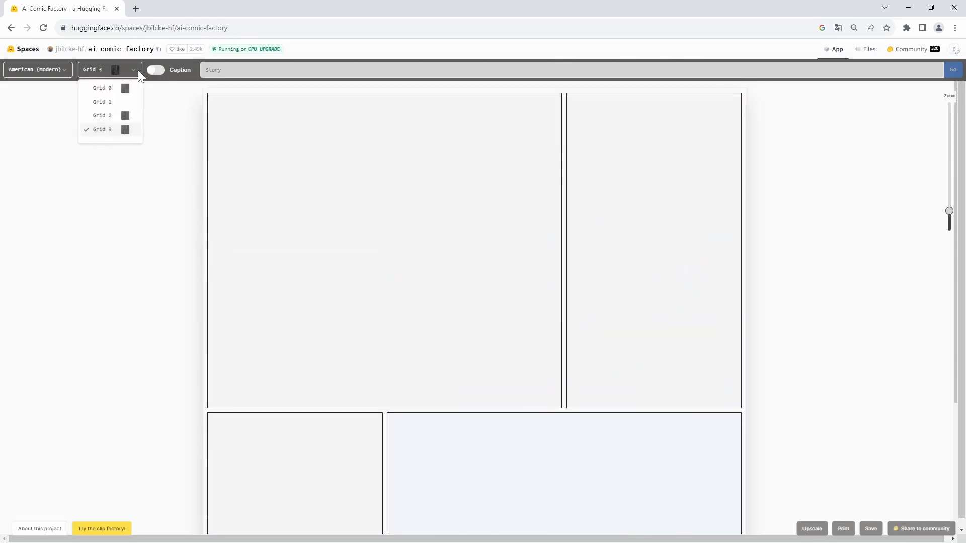
left_click(111, 90)
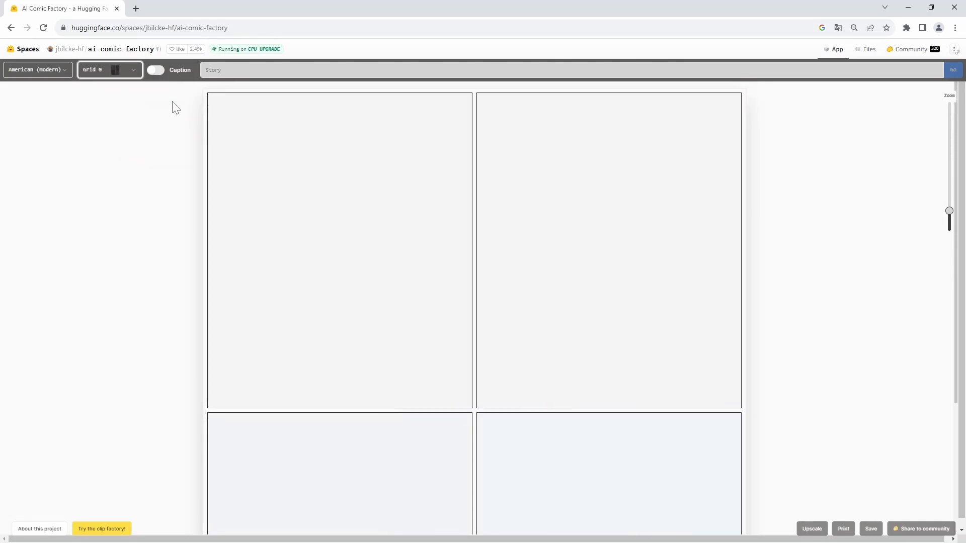
left_click(156, 71)
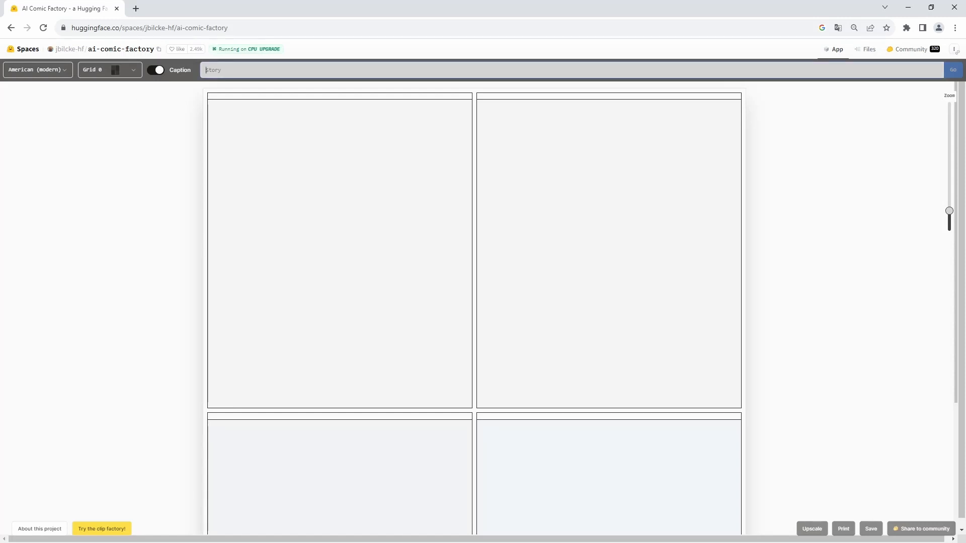
Step: Enter the story prompt "Create American Dream Comic Story" and generate the comic
left_click(285, 70)
type("Cr")
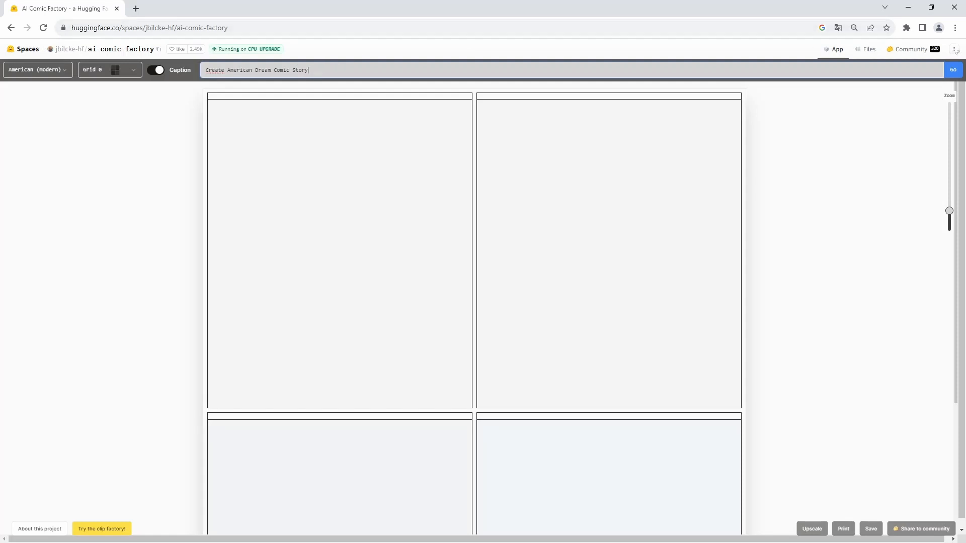
left_click(953, 70)
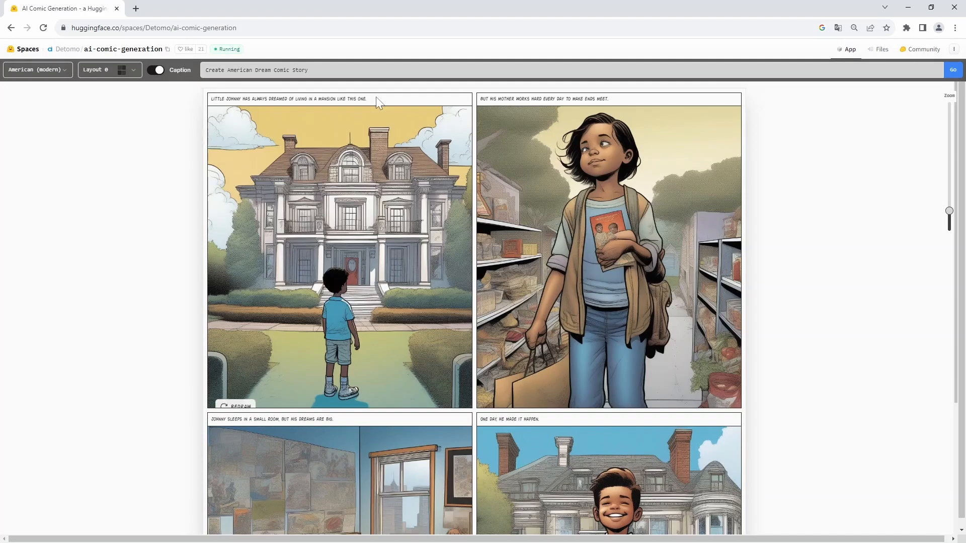
Step: Examine the generated comic's four panels, their captions and the story prompt
left_click(159, 72)
scroll(626, 161, "down", 4)
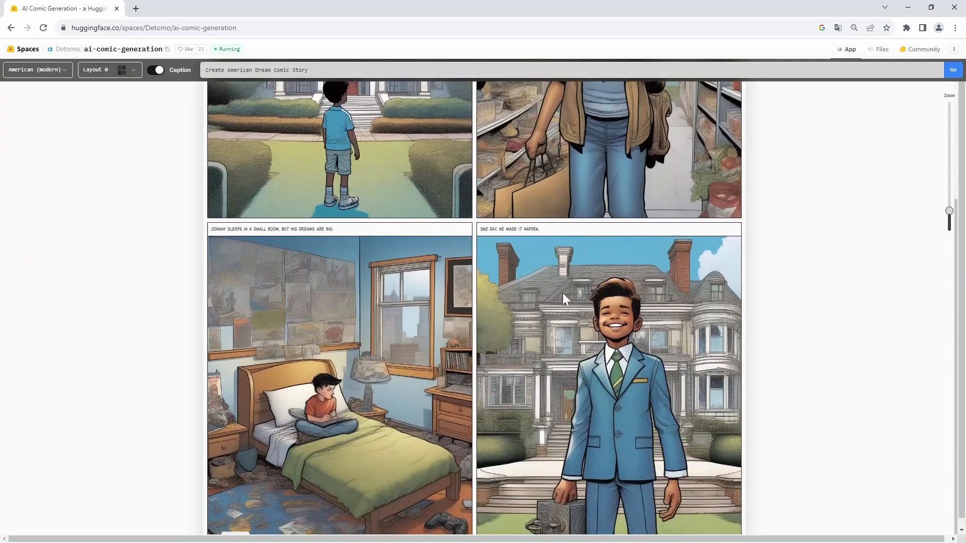
scroll(562, 297, "up", 4)
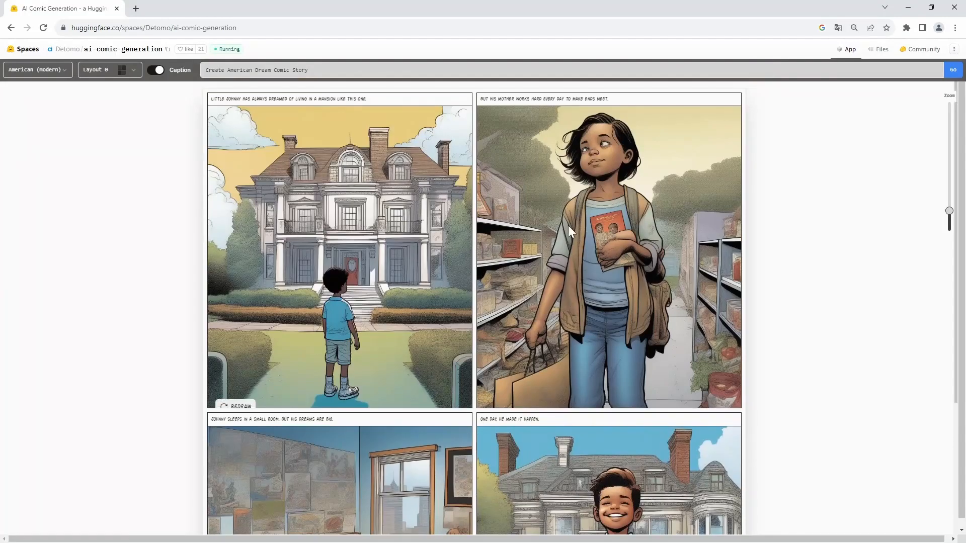
scroll(569, 225, "down", 3)
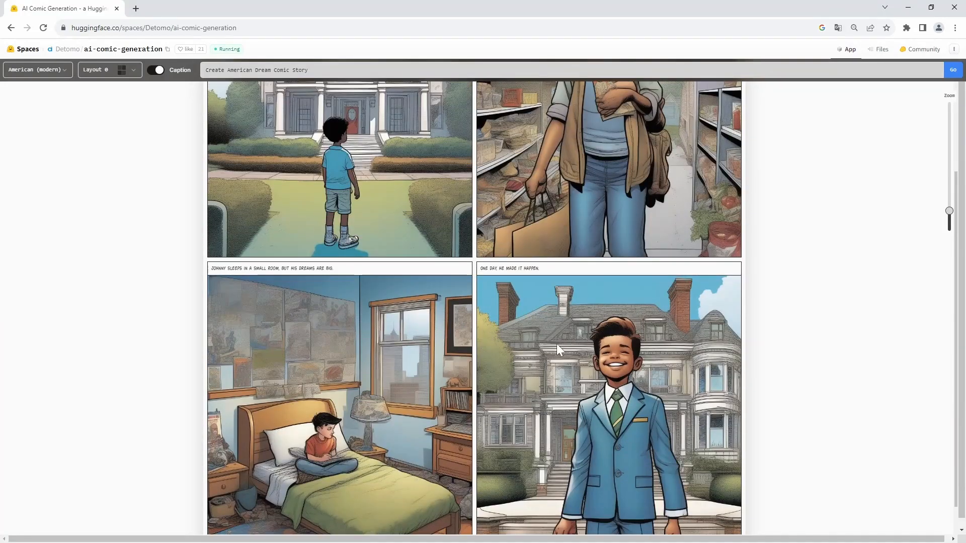
scroll(556, 343, "up", 3)
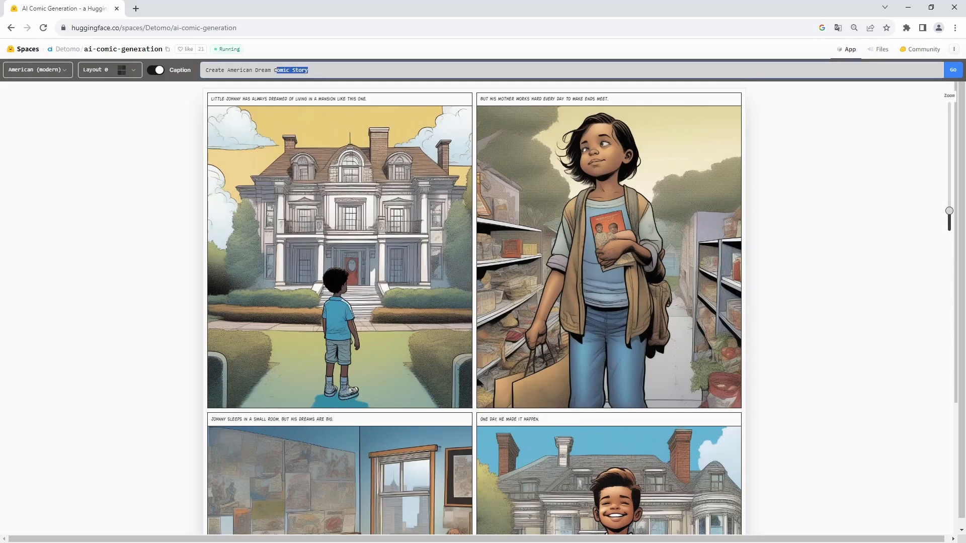
left_click(777, 129)
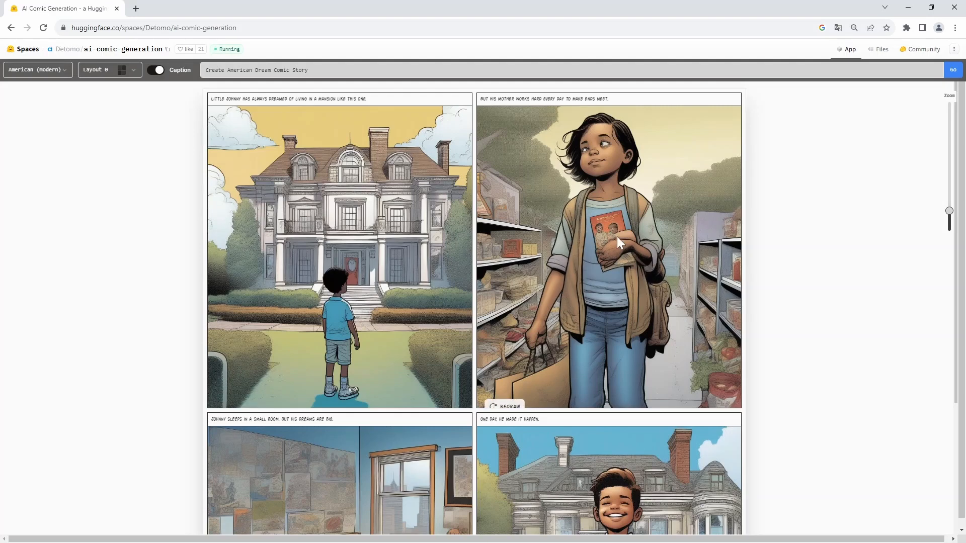
Step: Save the first comic panel, the boy facing the mansion, to the Downloads folder as part1
right_click(372, 252)
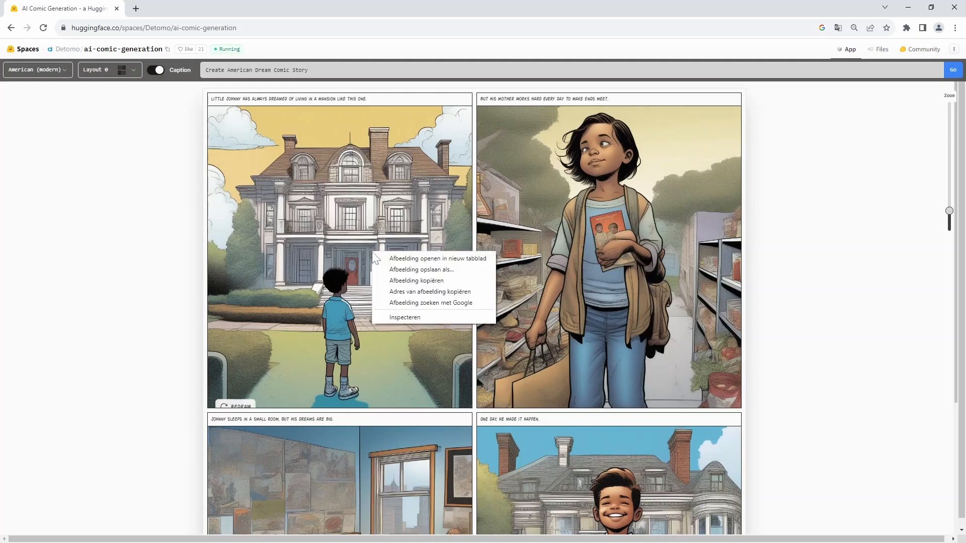
left_click(416, 270)
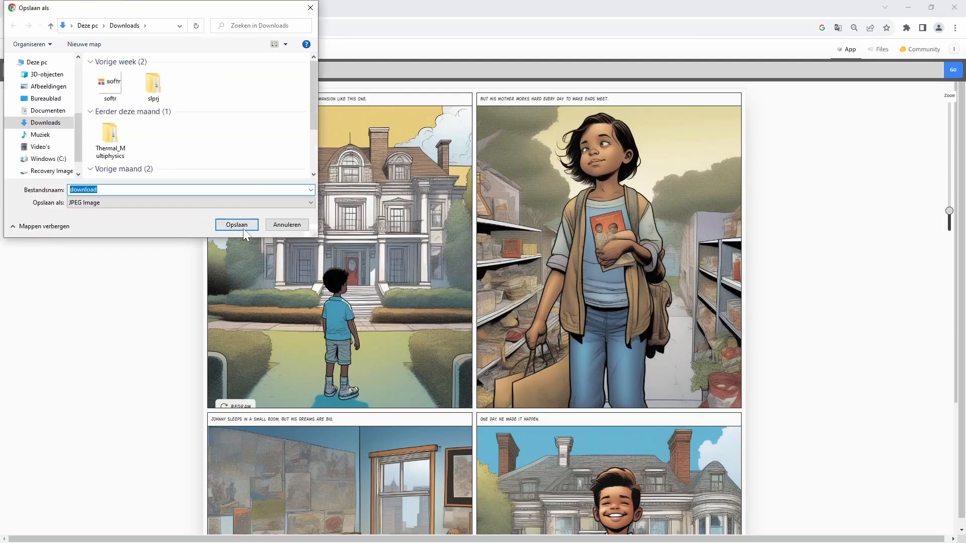
type("part")
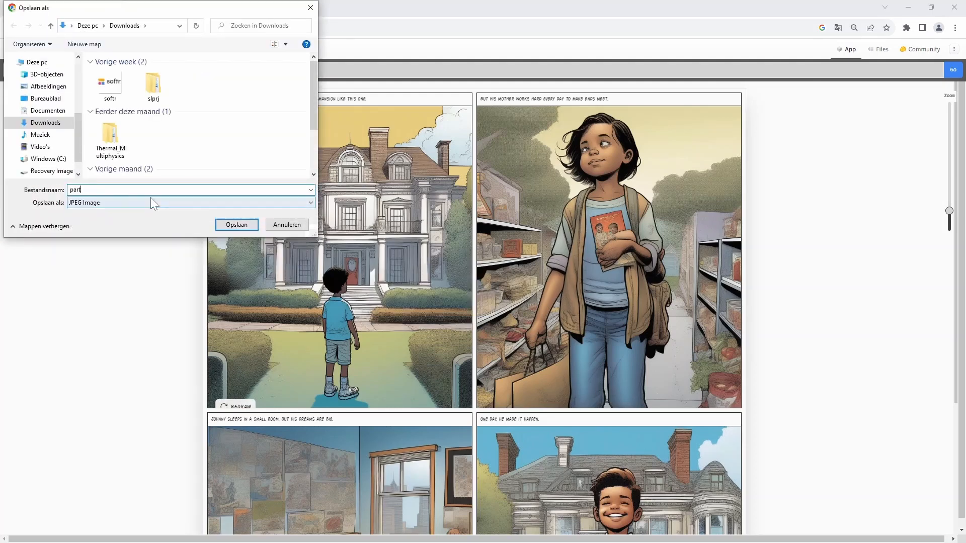
type(" 1")
key("Return")
Step: Save the second comic panel, the figure between the store shelves, to Downloads as part2
right_click(560, 221)
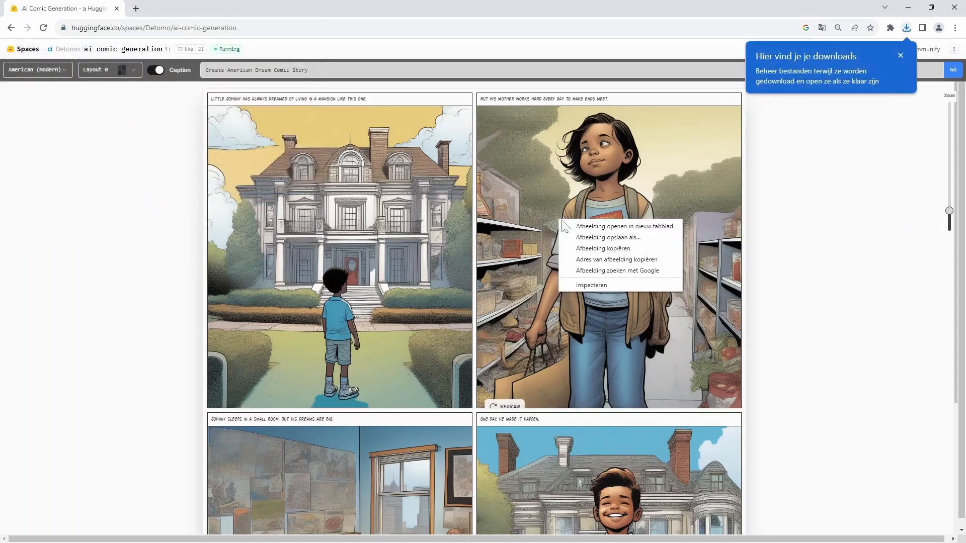
left_click(604, 238)
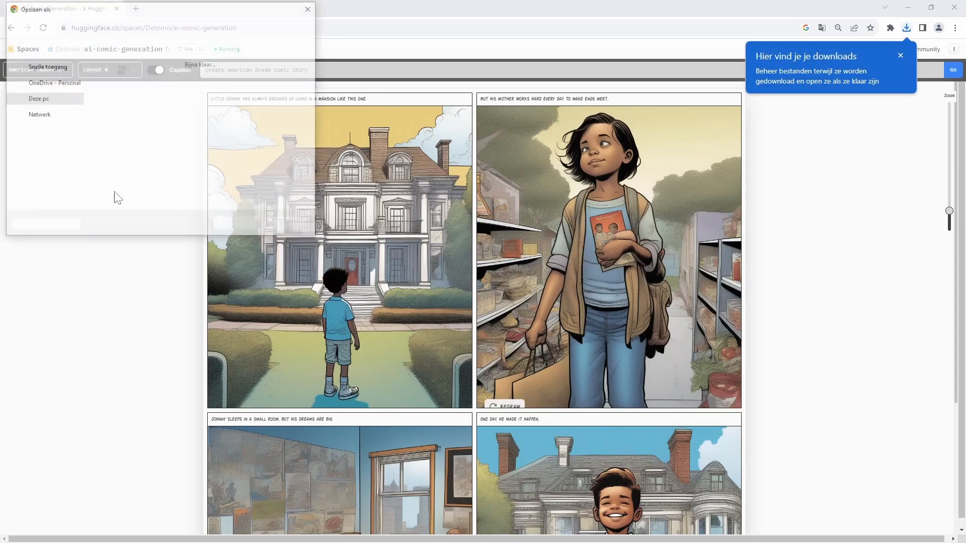
type("part2")
key("Return")
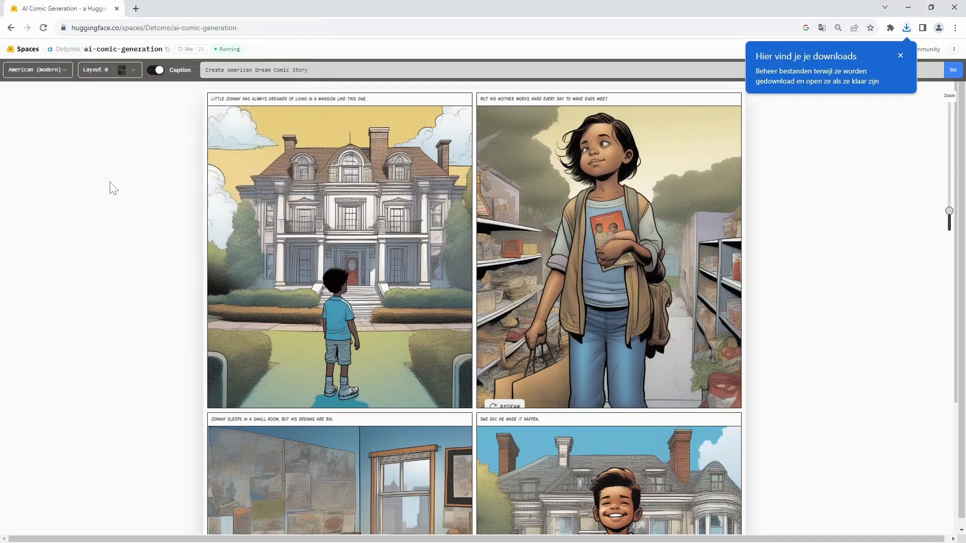
Step: Save the third comic panel, the bedroom scene, to the Downloads folder as part3
right_click(337, 494)
left_click(398, 441)
type("part3")
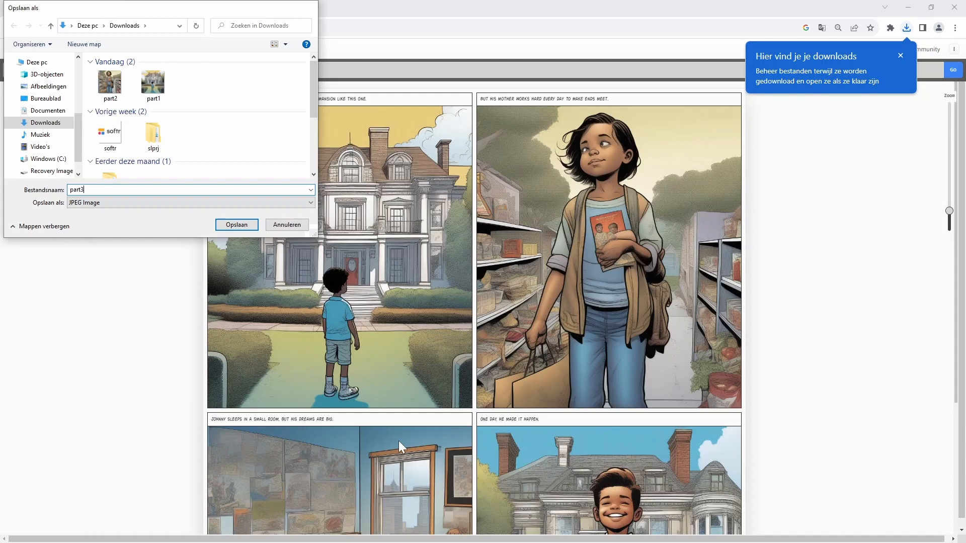
key("Return")
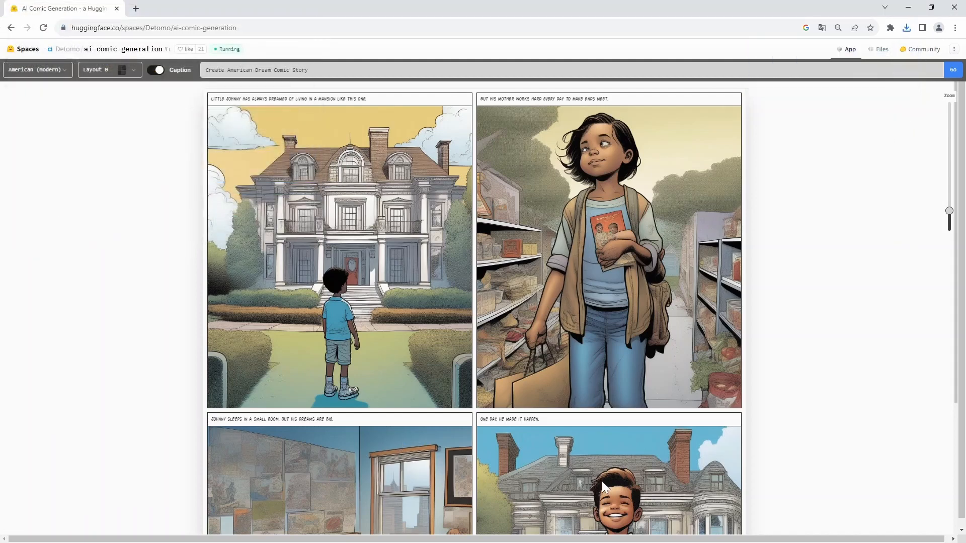
Step: Save the fourth comic panel, the smiling man before the mansion, to Downloads as part4
right_click(602, 481)
left_click(649, 425)
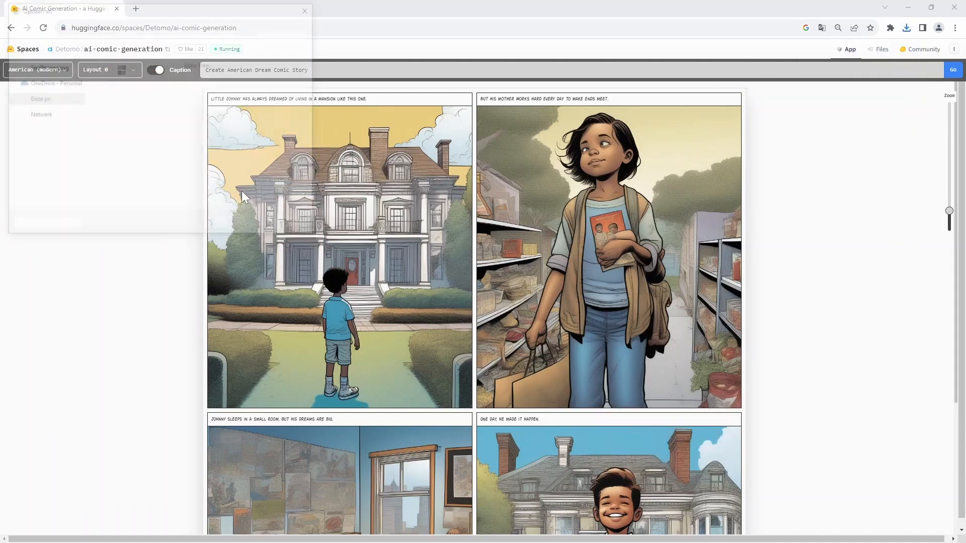
type("part4")
key("Return")
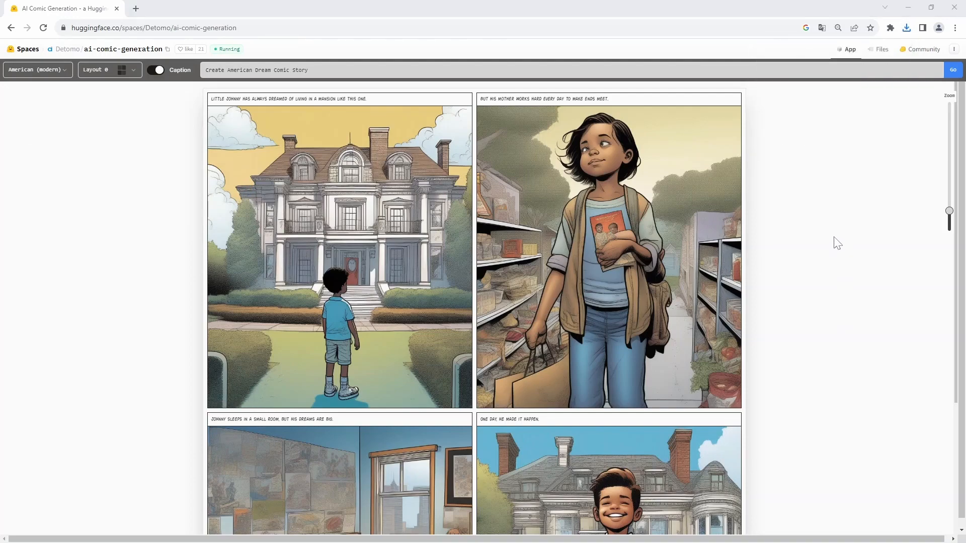
Step: Switch to Canva and create a new blank Comic Strip design
key("alt+Tab")
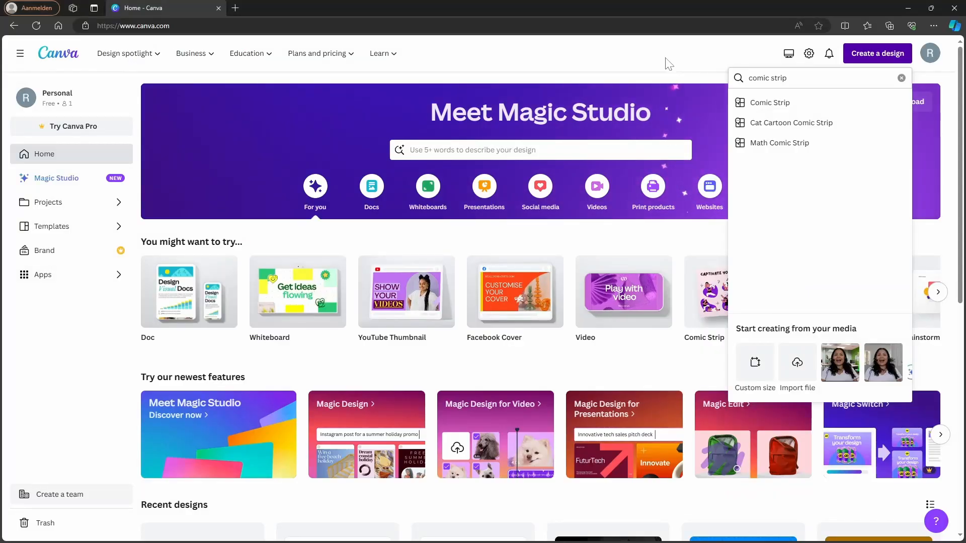
left_click(786, 78)
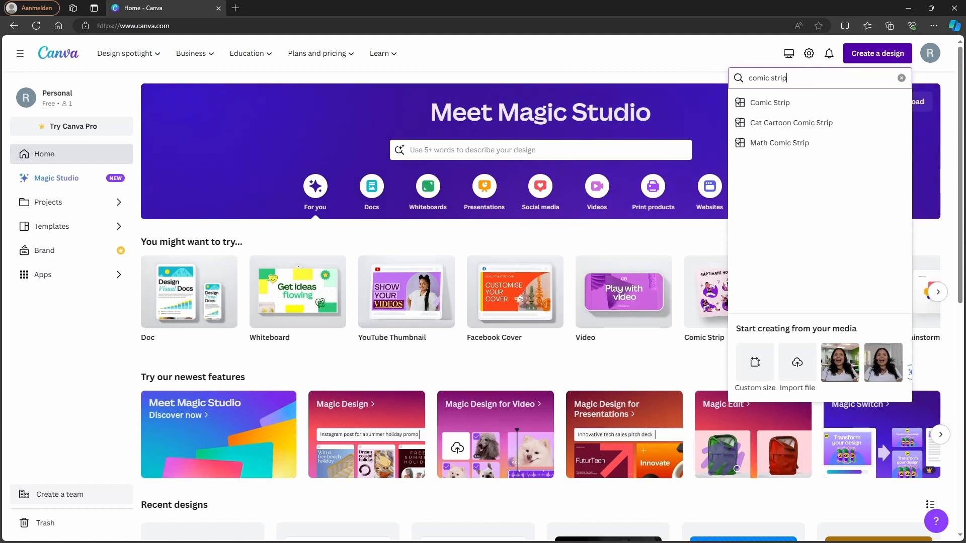
left_click(792, 103)
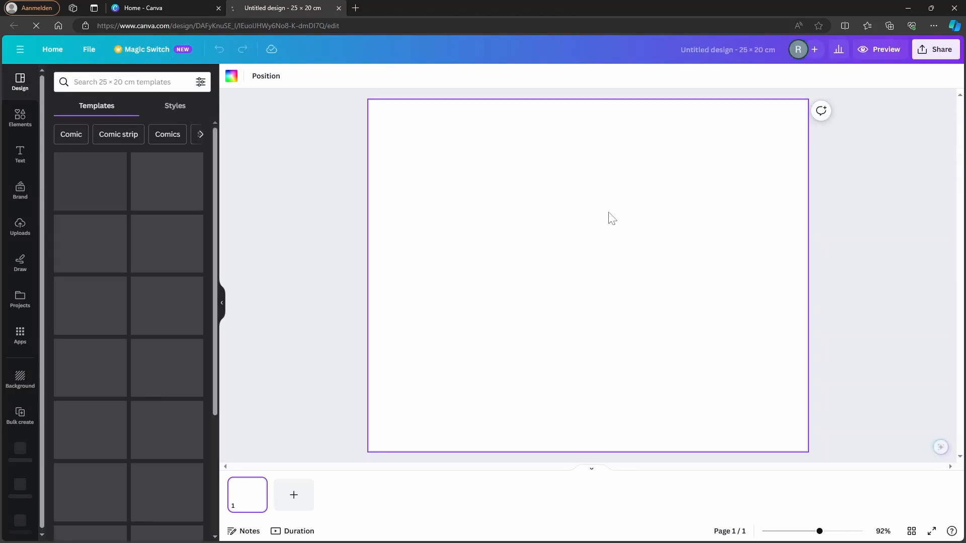
Step: Browse the comic templates and apply the recently used Red Hand Drawn Classroom Phrases Comic Strip page
scroll(129, 384, "down", 4)
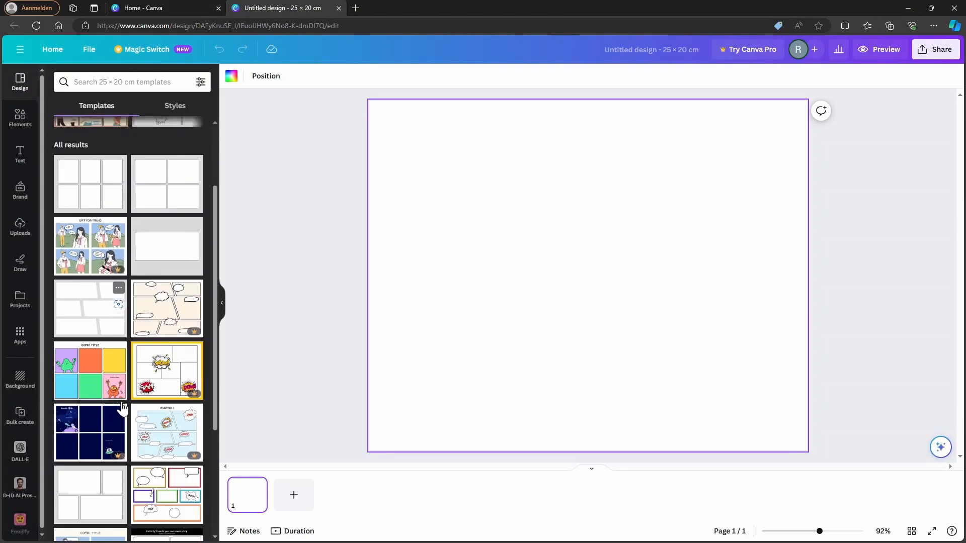
scroll(136, 327, "up", 4)
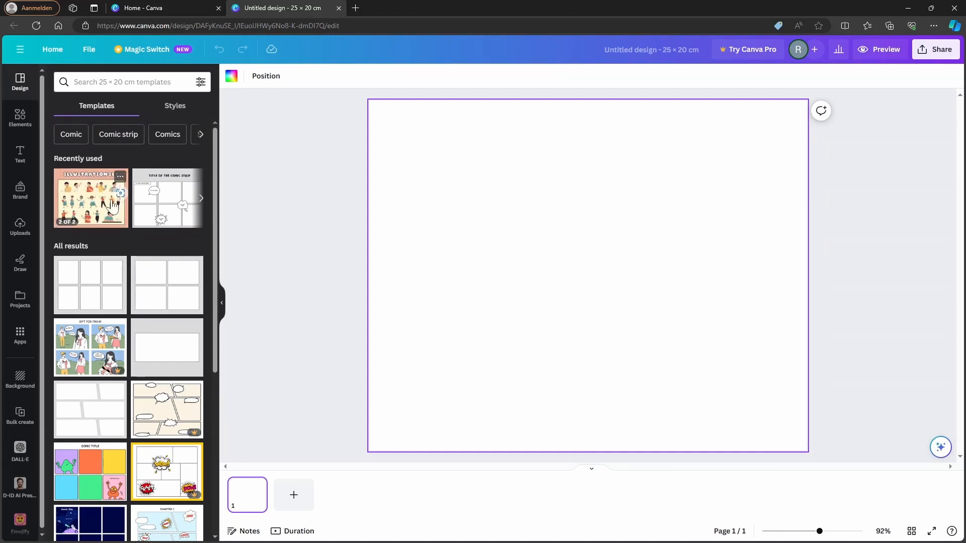
left_click(82, 203)
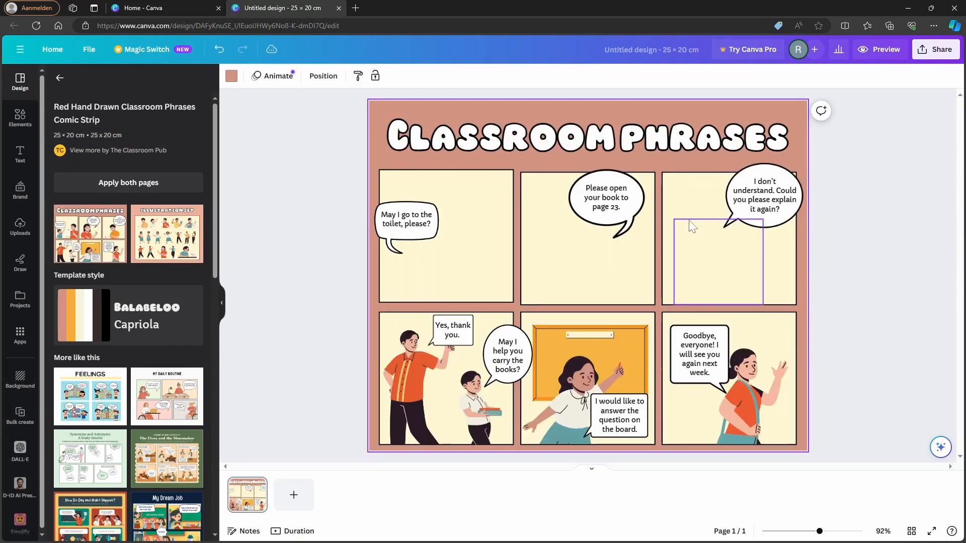
Step: Replace the comic strip's title text with "American Dream"
left_click(635, 146)
left_click(635, 146)
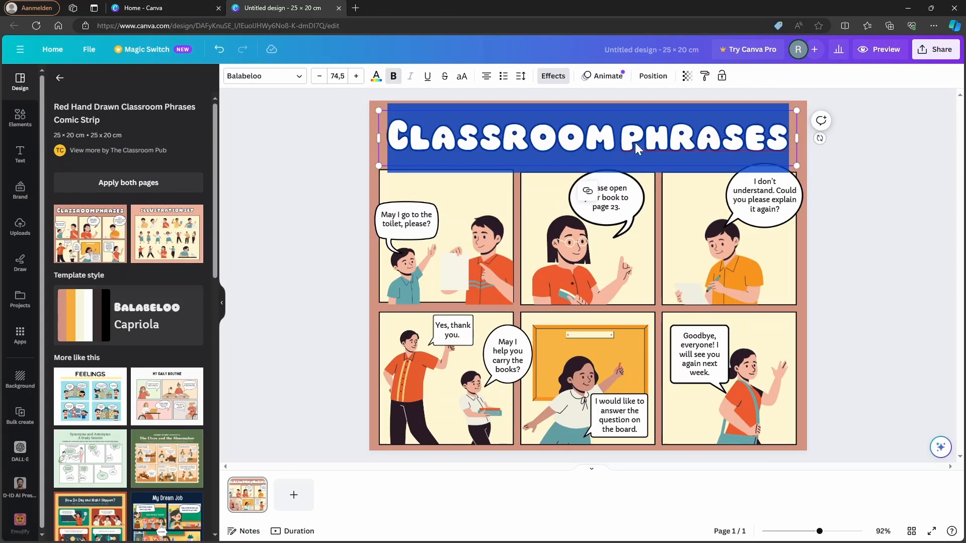
type("AMERICAN DRAEM")
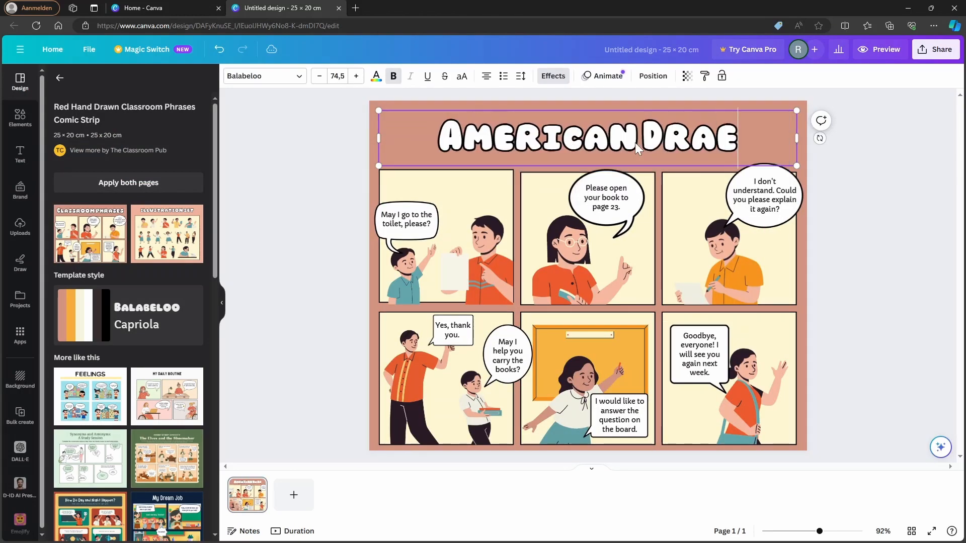
key("BackSpace")
key("BackSpace")
key("BackSpace")
type("EAM")
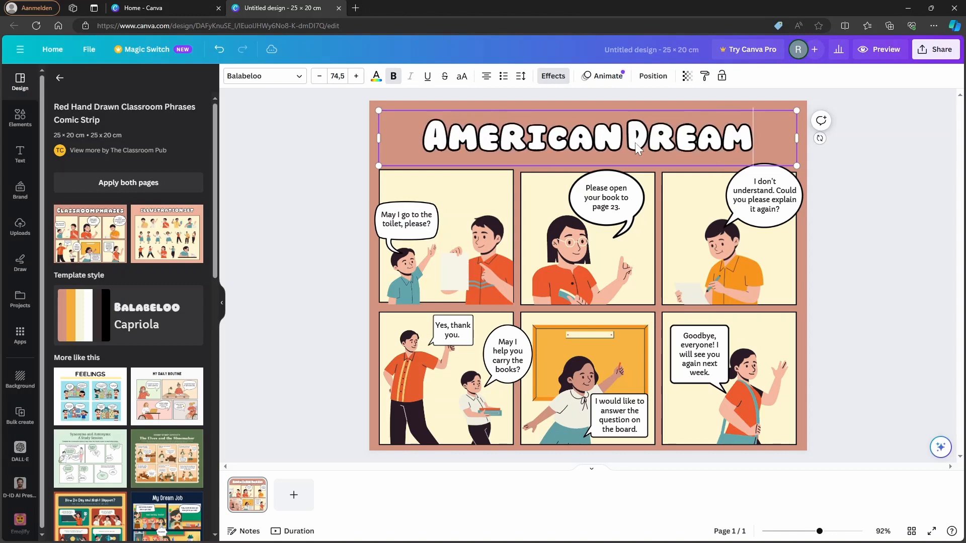
Step: Delete the template's character illustrations from the three panels in the upper row, keeping the speech bubbles
left_click(474, 261)
key("Delete")
left_click(579, 261)
key("Delete")
left_click(729, 256)
key("Delete")
Step: Delete the character illustrations and the orange board from the three lower-row panels, keeping the speech bubbles
left_click(737, 389)
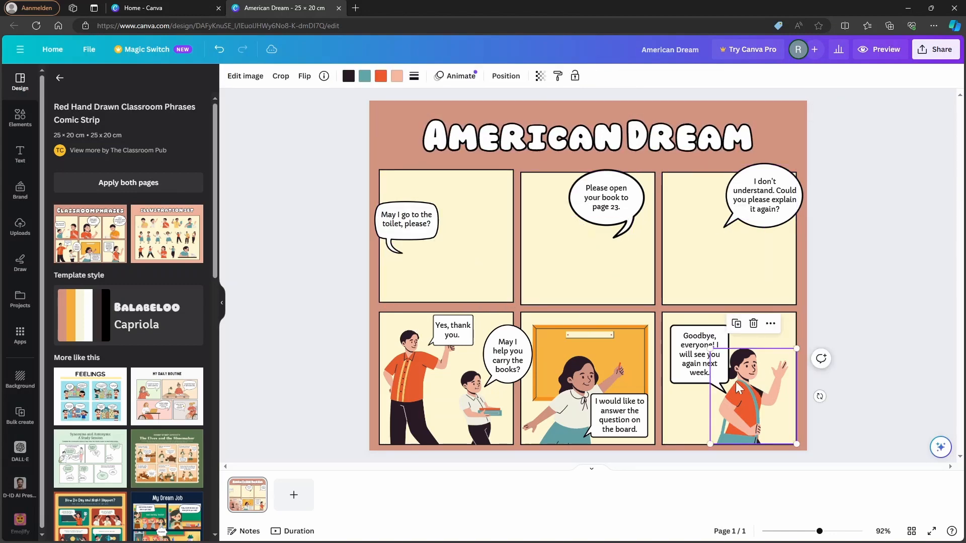
key("Delete")
left_click(584, 383)
key("Delete")
left_click(589, 362)
key("Delete")
left_click(473, 403)
key("Delete")
left_click(427, 387)
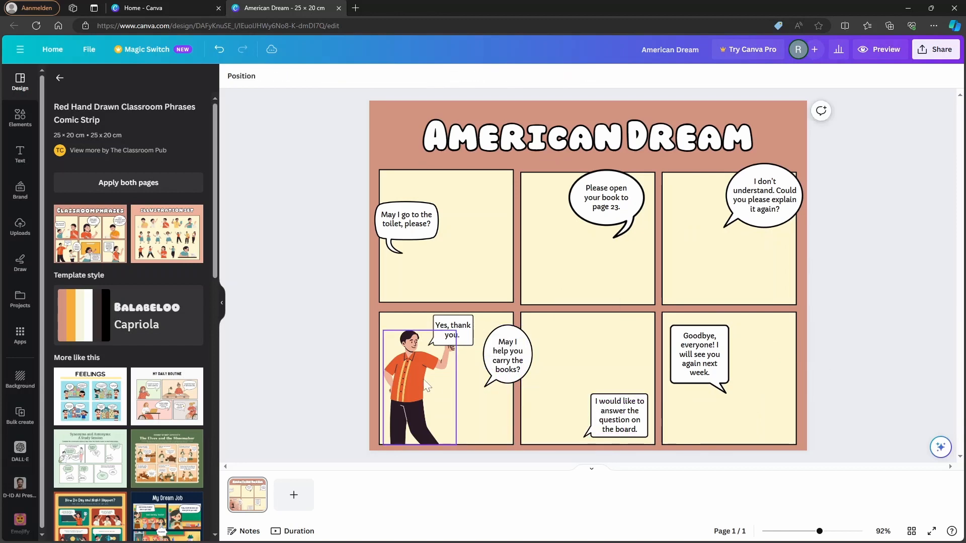
key("Delete")
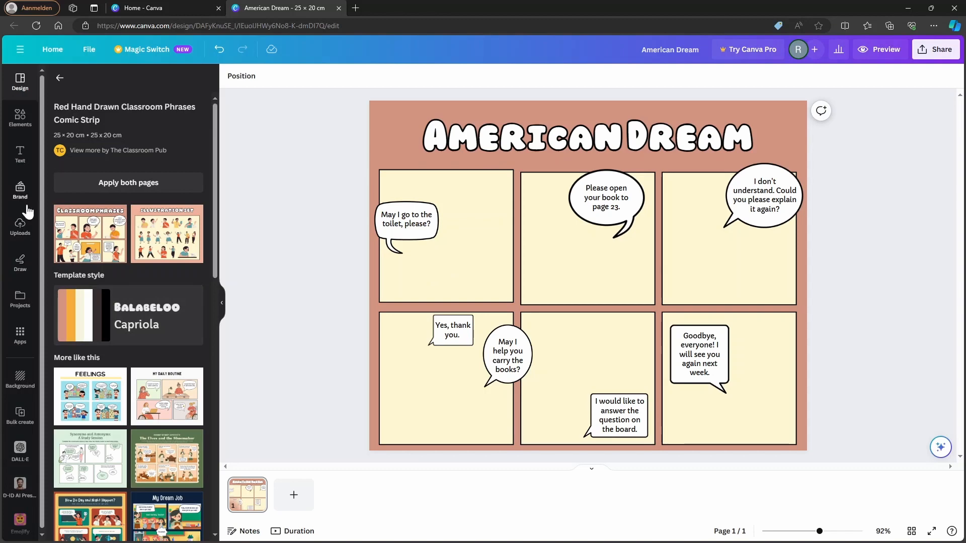
Step: Upload the images part1, part2, part3 and part4 from the Downloads folder to the design's uploads
left_click(13, 234)
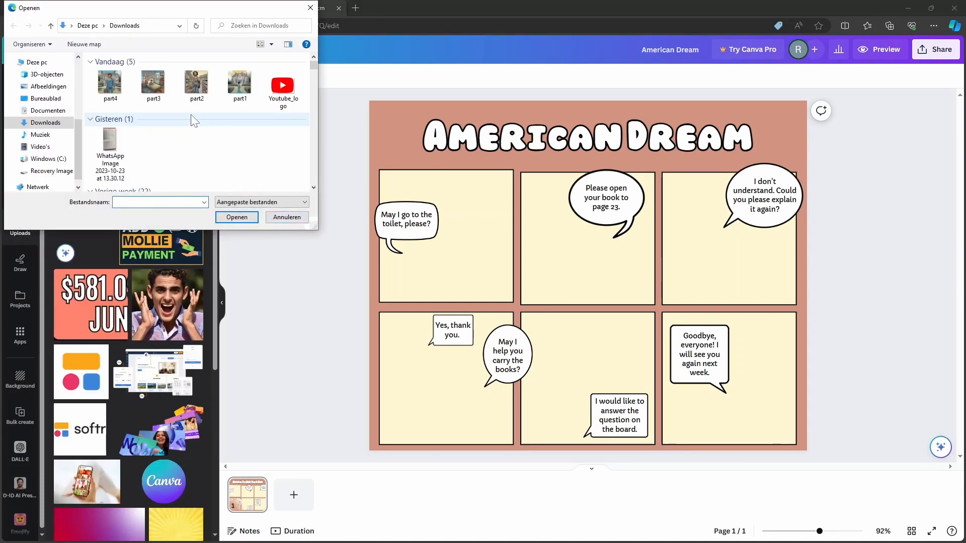
left_click_drag(91, 90, 254, 103)
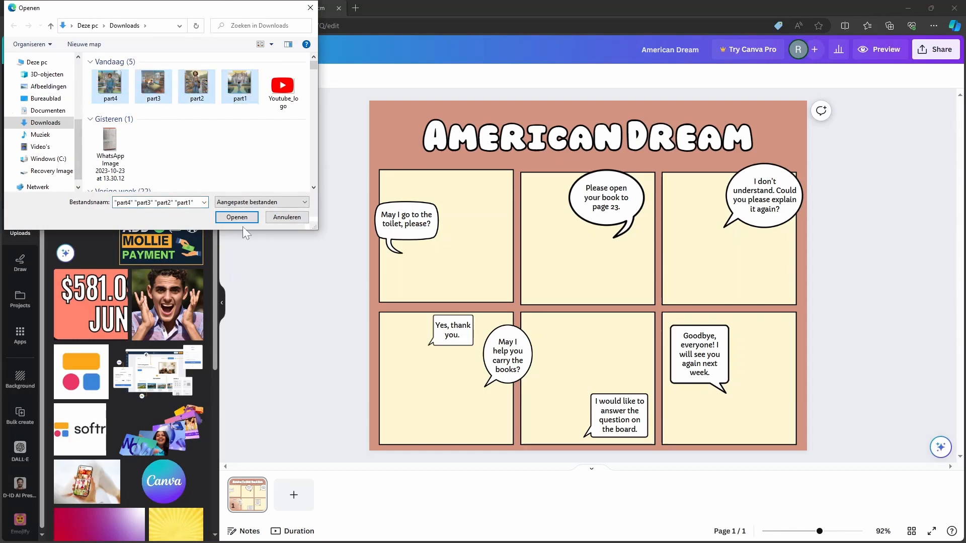
left_click(239, 218)
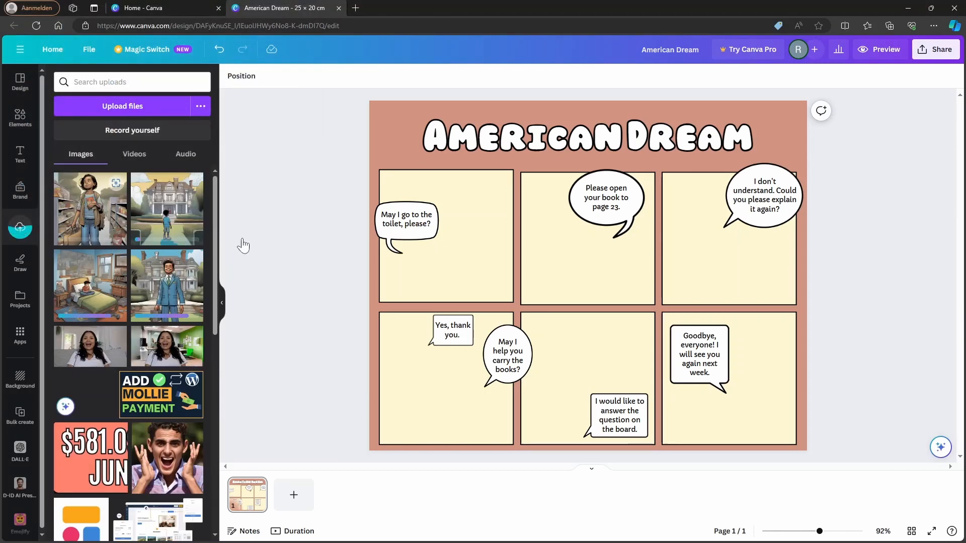
Step: Fit the store-shelves image into the first panel of the upper row and send it backward behind the speech bubble
left_click_drag(600, 309, 505, 320)
left_click_drag(606, 400, 507, 301)
right_click(443, 244)
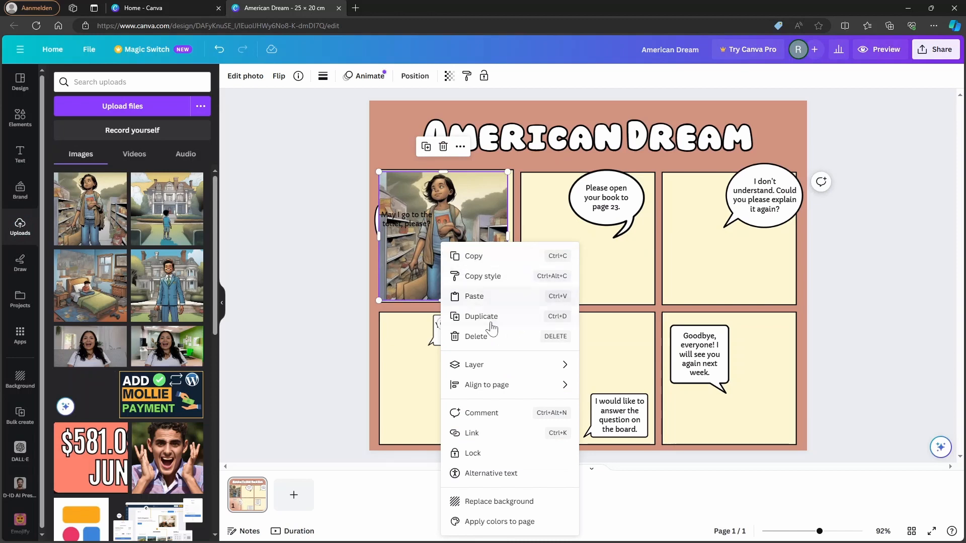
mouse_move(485, 365)
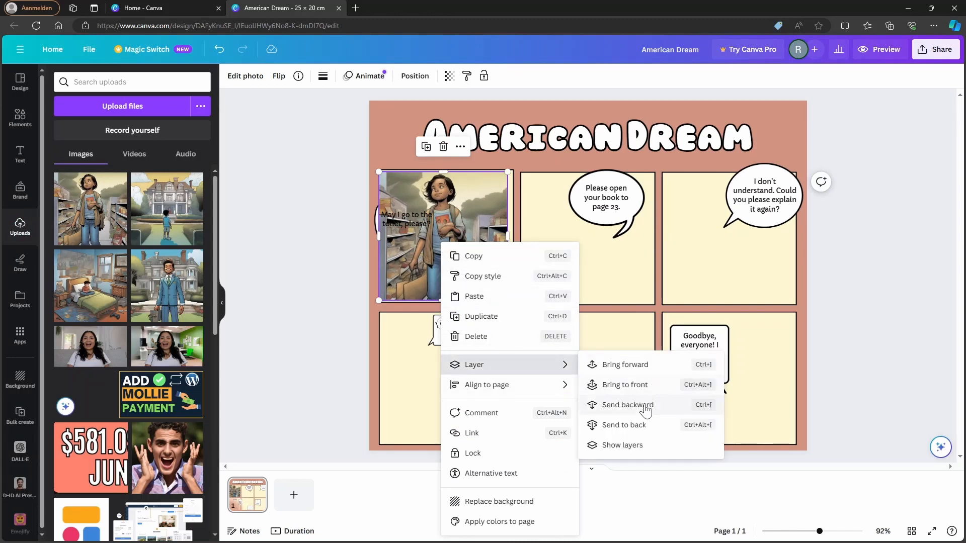
left_click(627, 405)
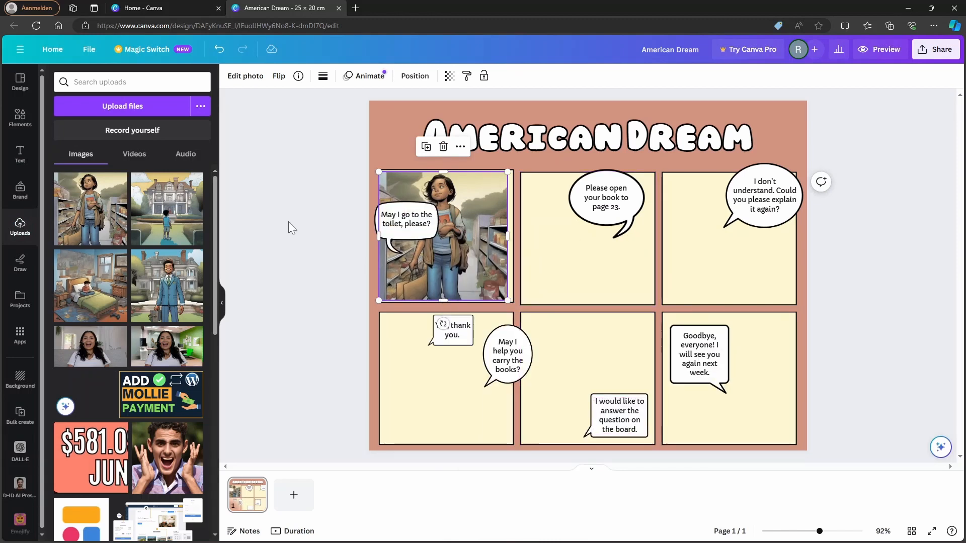
Step: Add the uploaded mansion image and shrink it to fit the middle panel of the upper row
left_click(167, 209)
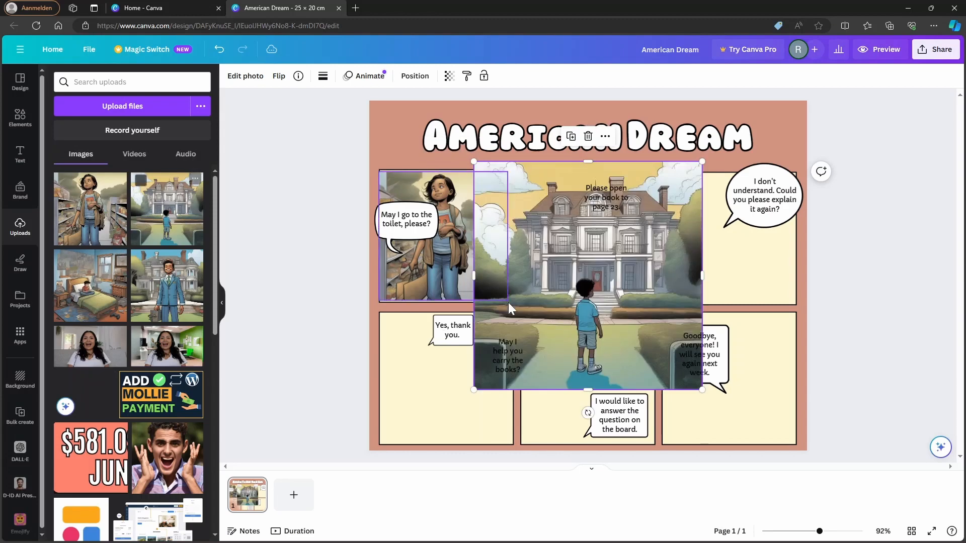
left_click_drag(593, 327, 640, 337)
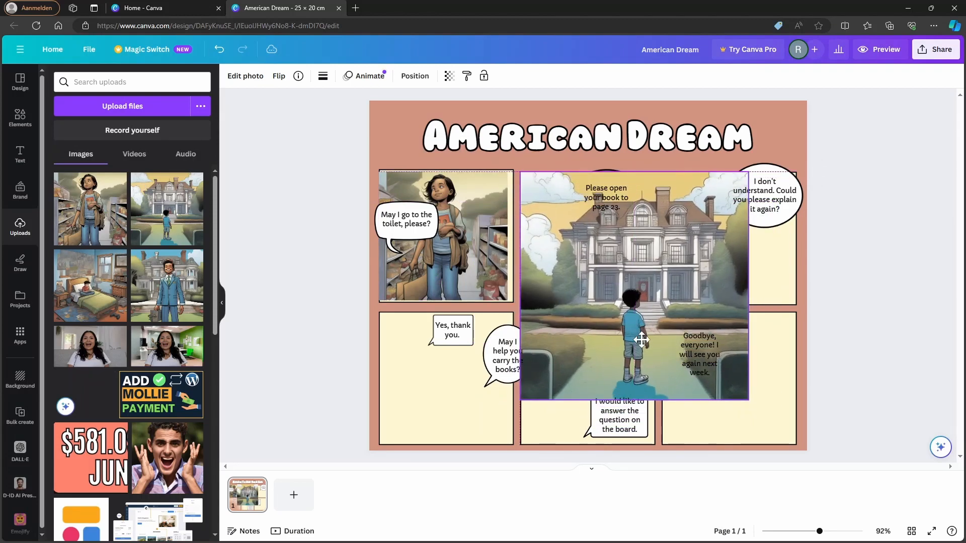
left_click_drag(748, 400, 638, 318)
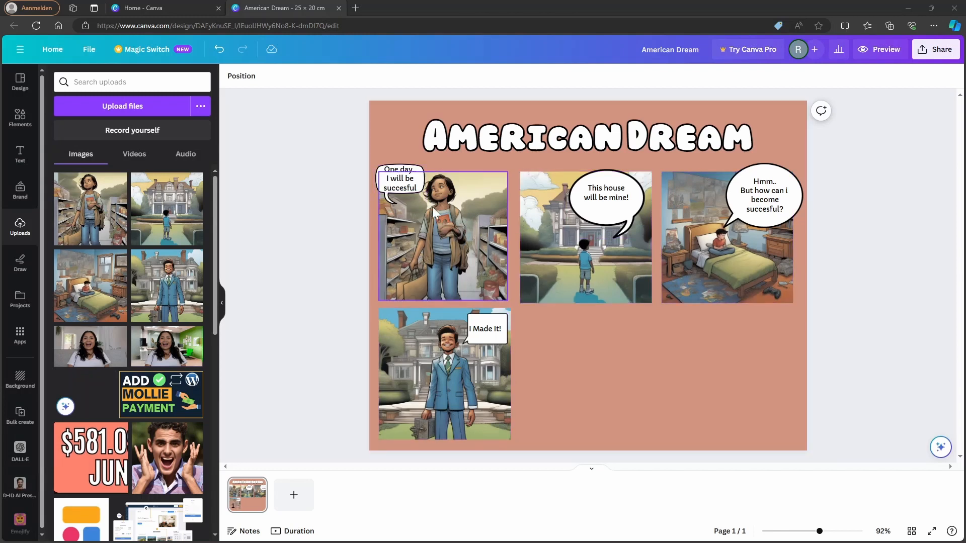
Step: Change the font of the "One day.. I will be succesful" speech bubble text to Comic Sans
left_click(397, 179)
double_click(397, 180)
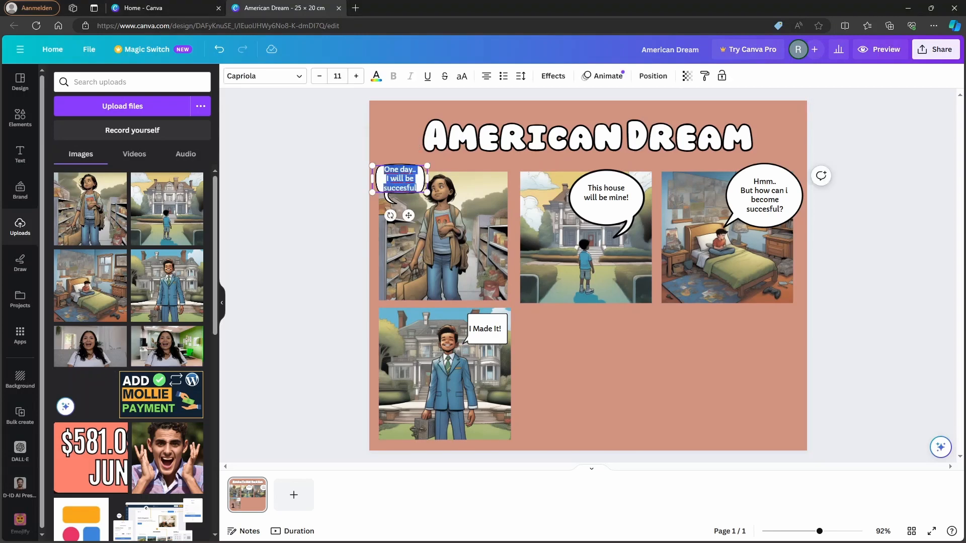
left_click(290, 78)
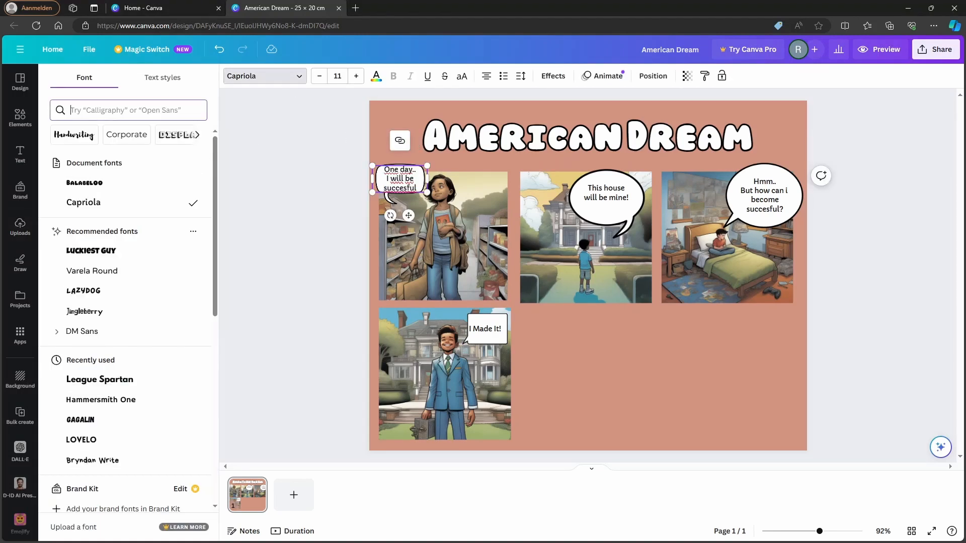
type("comic")
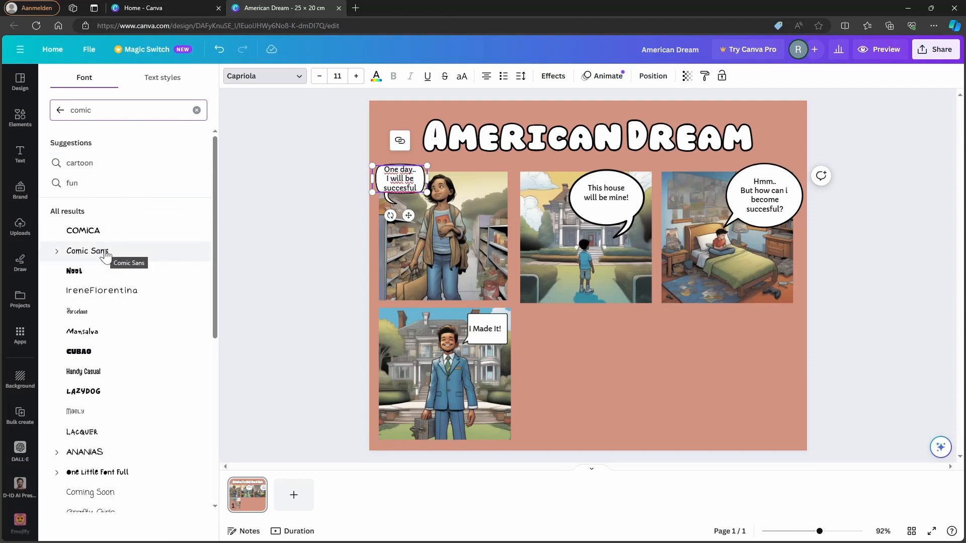
left_click(106, 252)
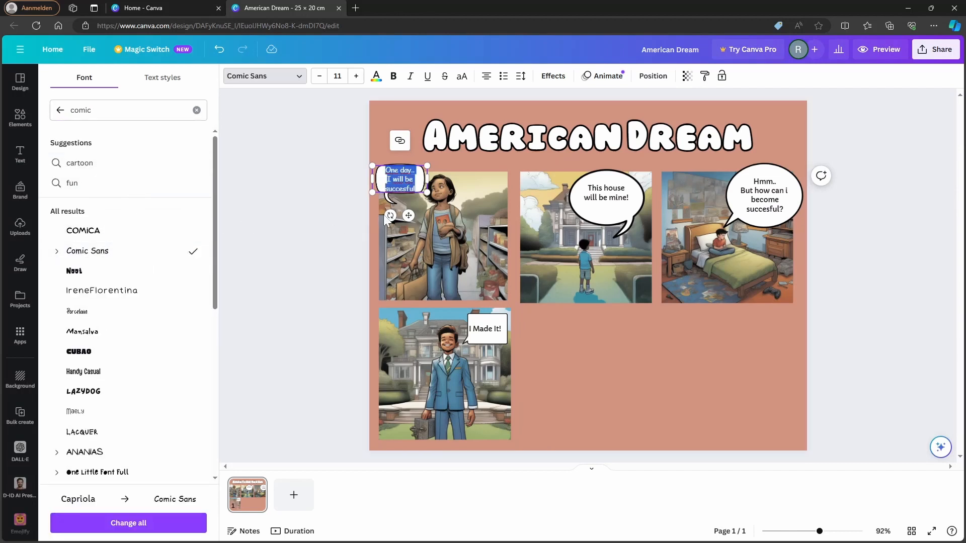
Step: Change the font of the "This house will be mine!" speech bubble text to Comica
left_click(317, 217)
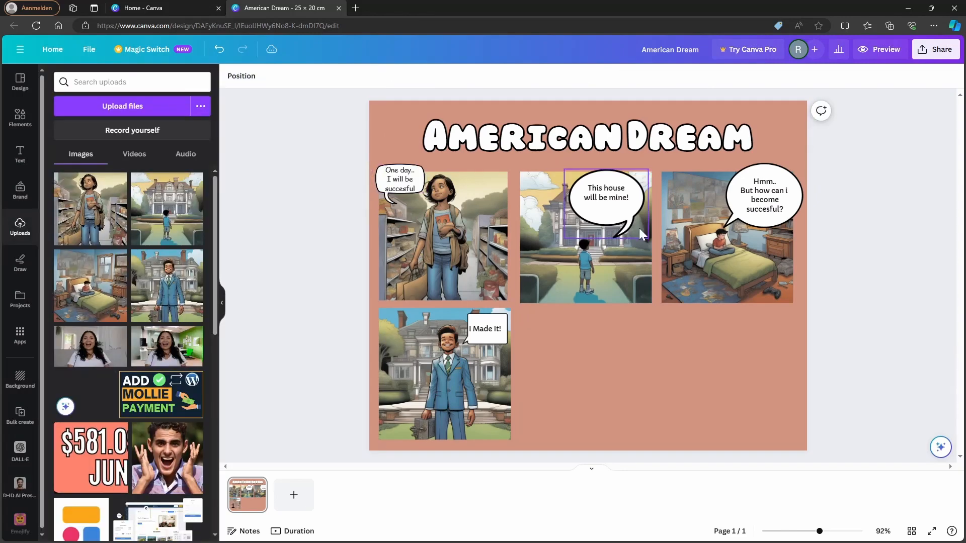
double_click(593, 191)
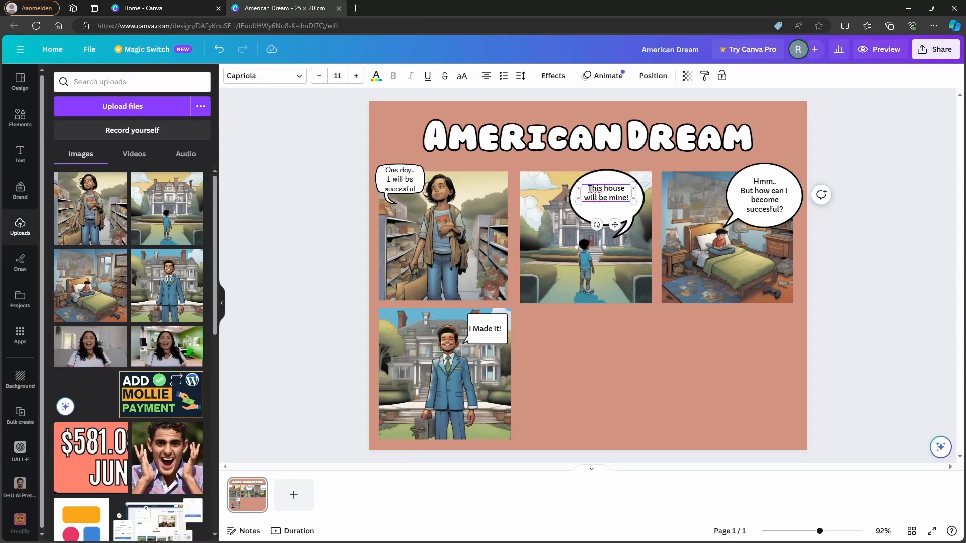
left_click(628, 208)
double_click(629, 200)
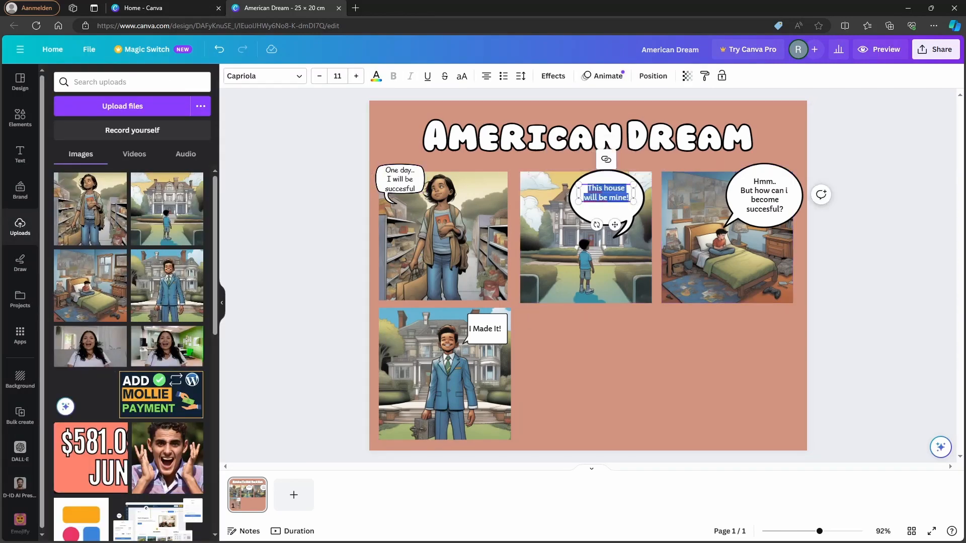
left_click(253, 77)
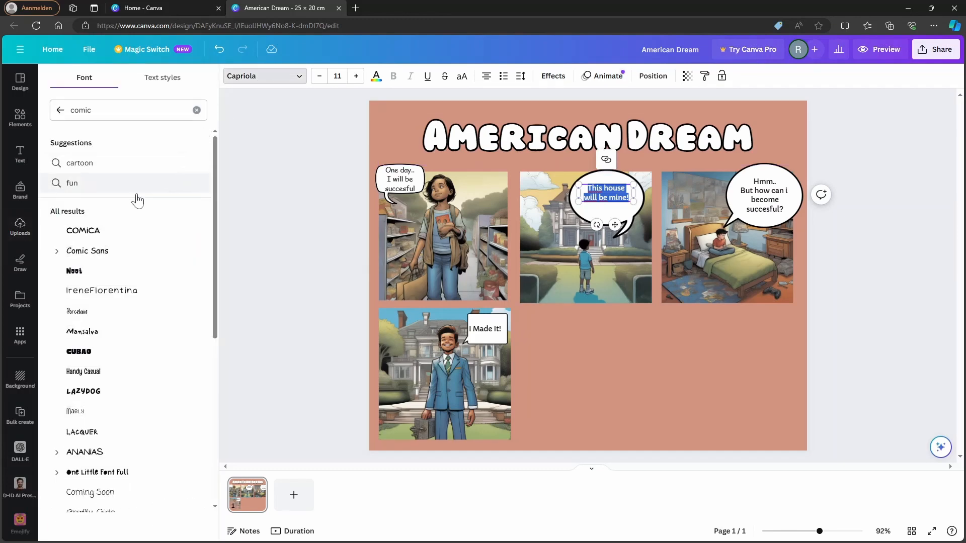
left_click(99, 235)
Step: Change the font of the "Hmm.. But how can i become succesful?" speech bubble text to Comic Sans
double_click(764, 200)
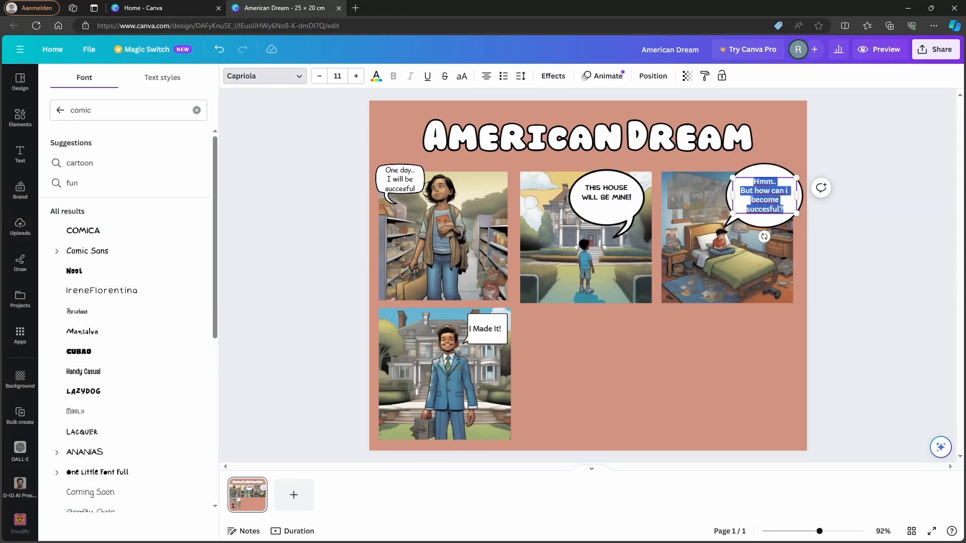
left_click(296, 81)
left_click(293, 81)
left_click(97, 250)
Step: Set the "This house will be mine!" speech bubble text in the mansion panel to Comic Sans
left_click(619, 200)
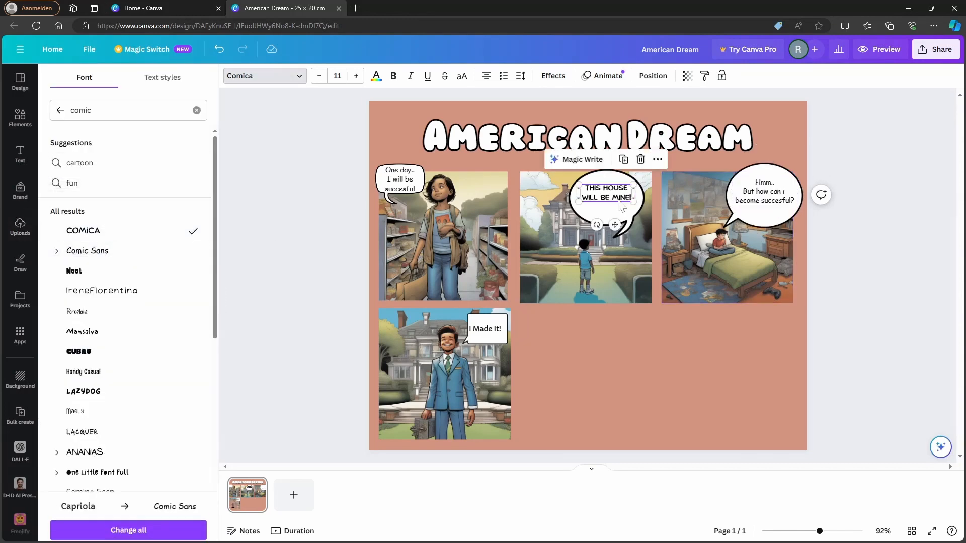
double_click(620, 204)
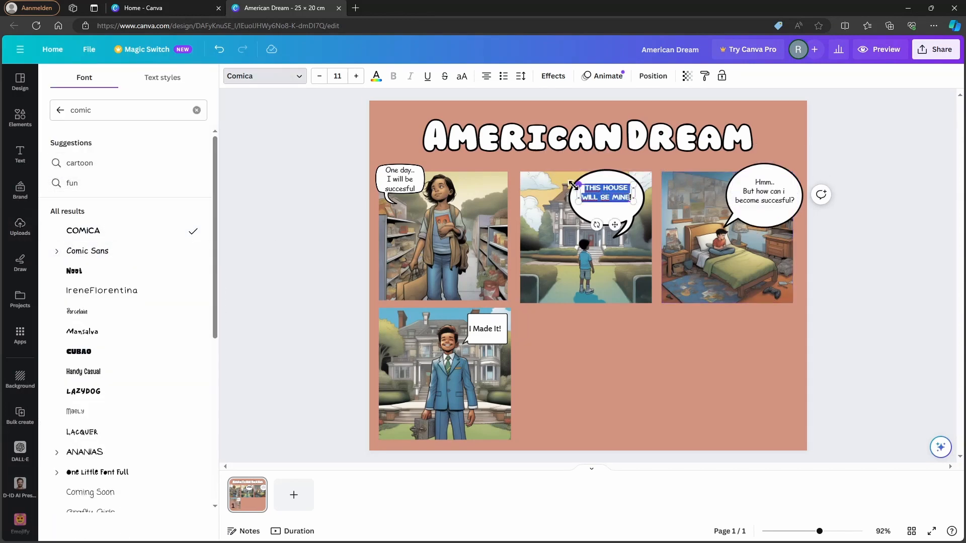
left_click(121, 253)
left_click(628, 331)
Step: Change the font of the "I Made It!" speech bubble text in the lower panel to Comic Sans
double_click(484, 330)
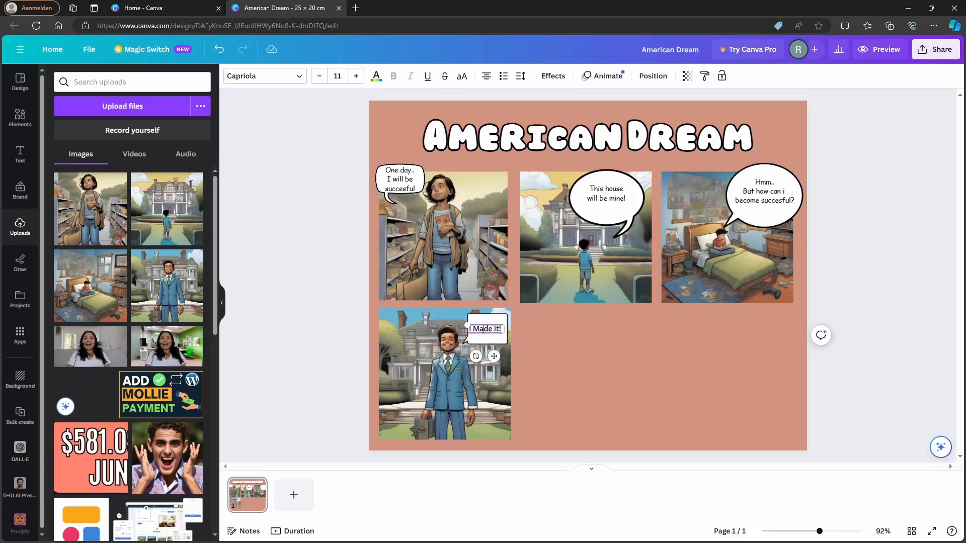
key("ctrl+a")
left_click(265, 76)
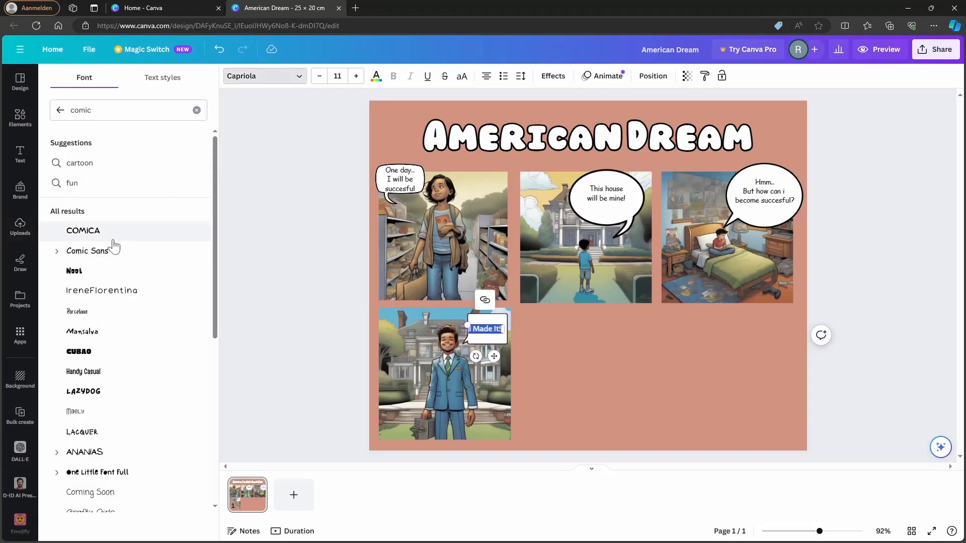
left_click(96, 251)
left_click(313, 246)
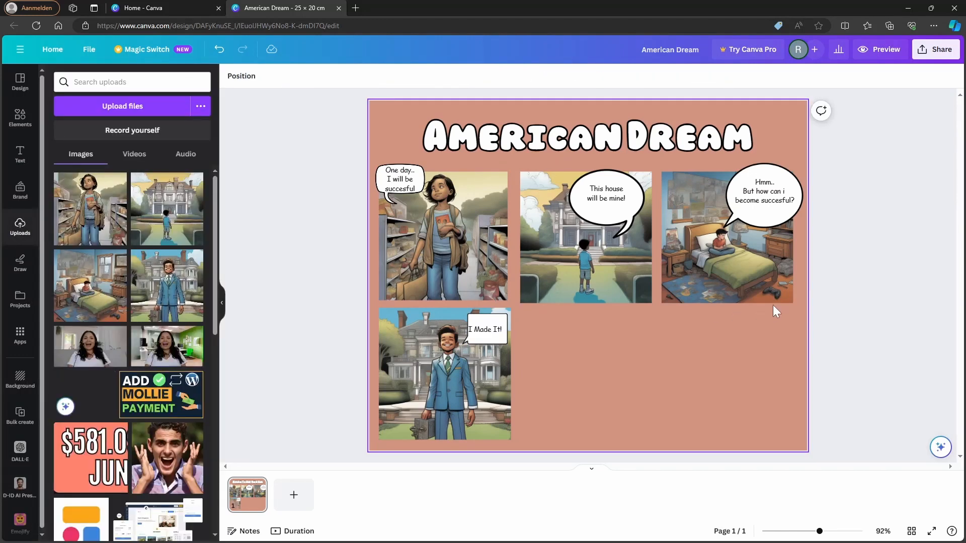